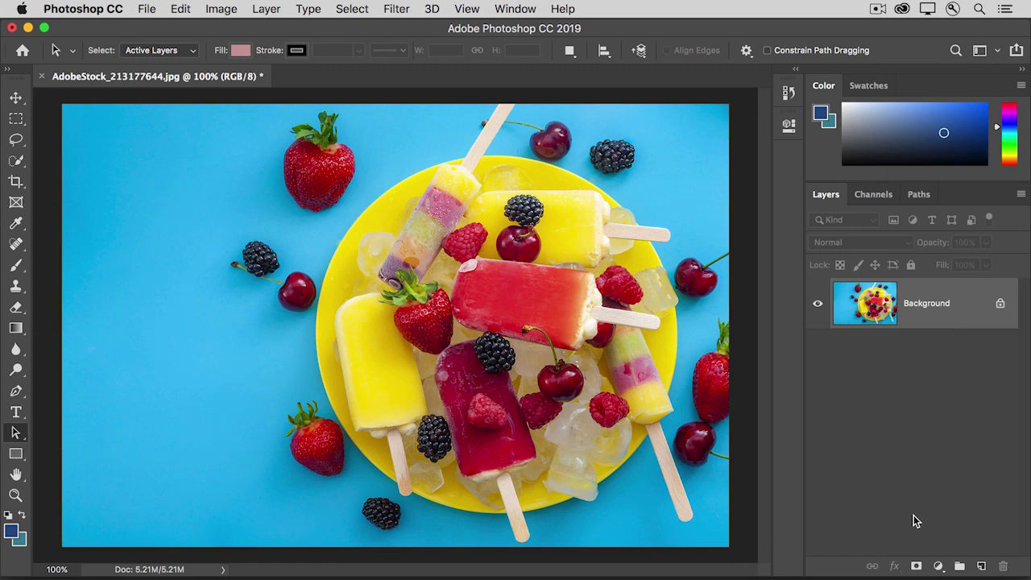
Add a layer mask to the popsicle photo and paint black on it to hide two patches beside the plate, using the Brush tool.
click(917, 566)
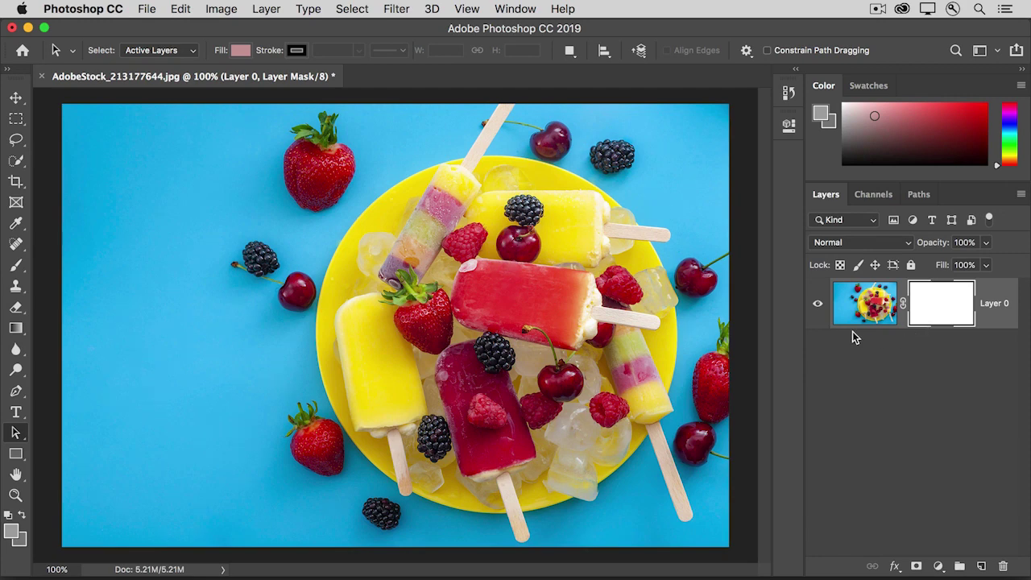
click(14, 268)
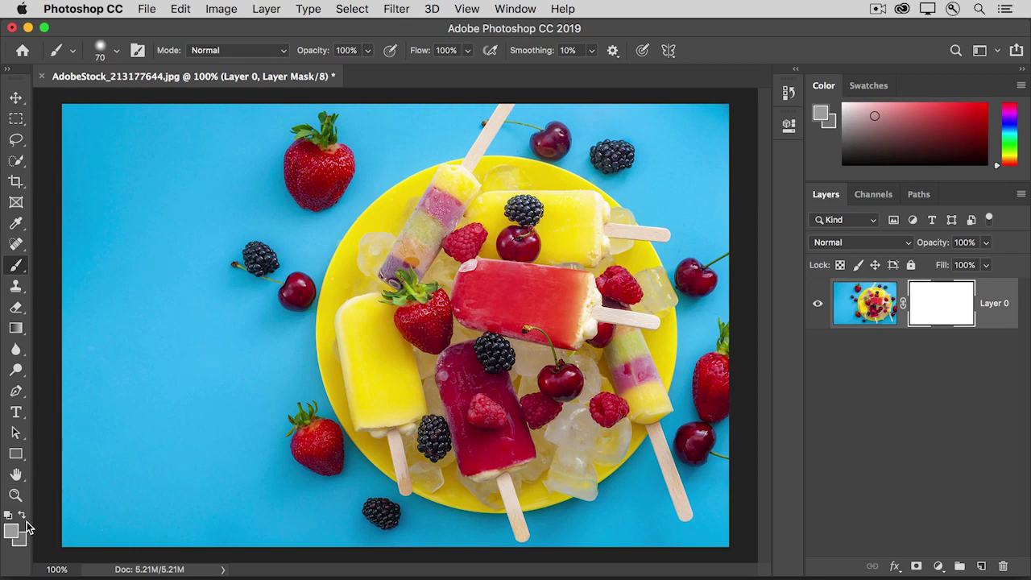
key(d)
key(x)
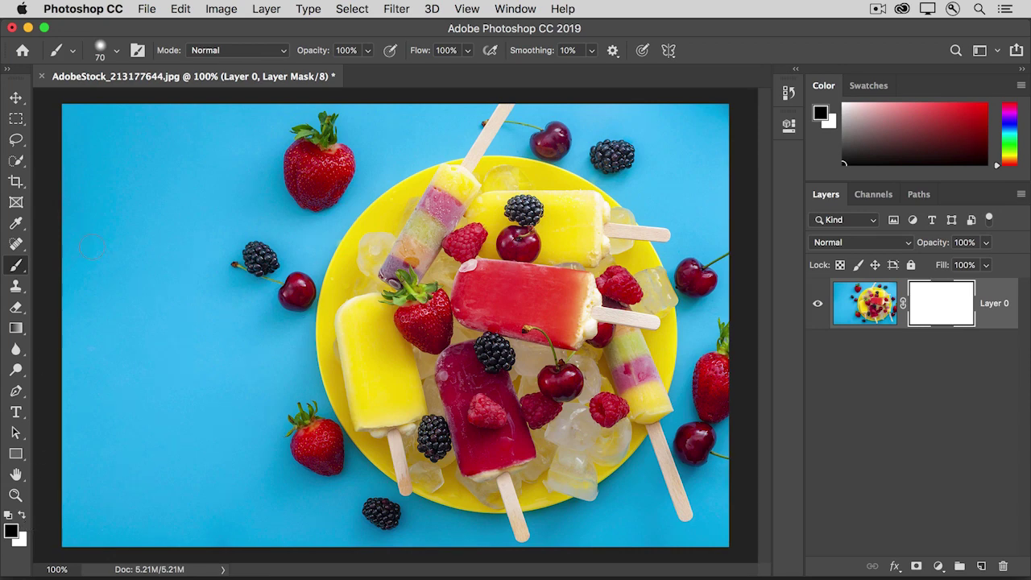
mouse_move(113, 157)
mouse_down()
mouse_move(142, 156)
mouse_move(119, 195)
mouse_move(149, 217)
mouse_move(116, 266)
mouse_up()
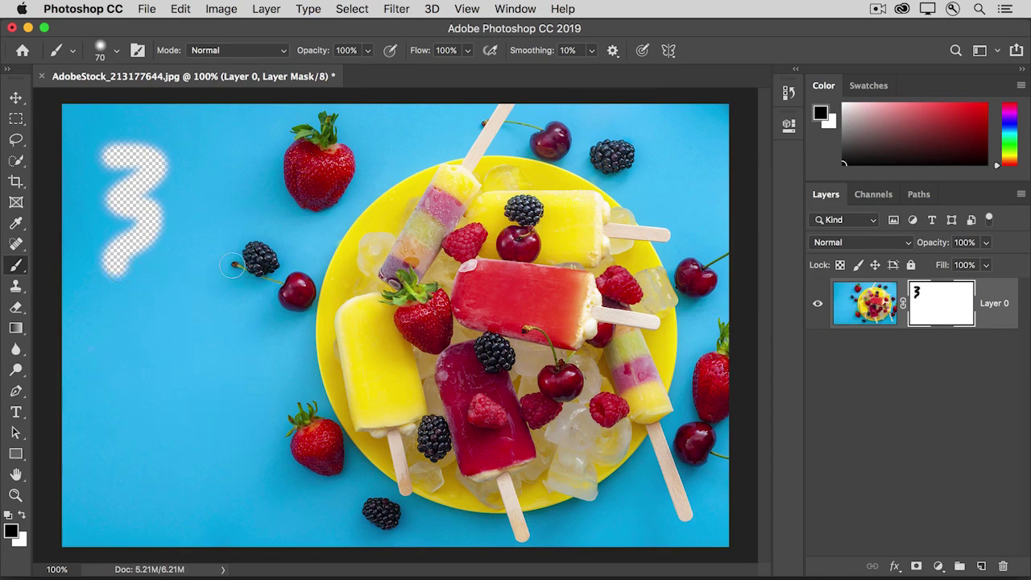
mouse_move(235, 263)
mouse_down()
mouse_move(261, 249)
mouse_move(261, 266)
mouse_move(287, 276)
mouse_move(280, 288)
mouse_move(307, 302)
mouse_move(315, 293)
mouse_move(323, 330)
mouse_up()
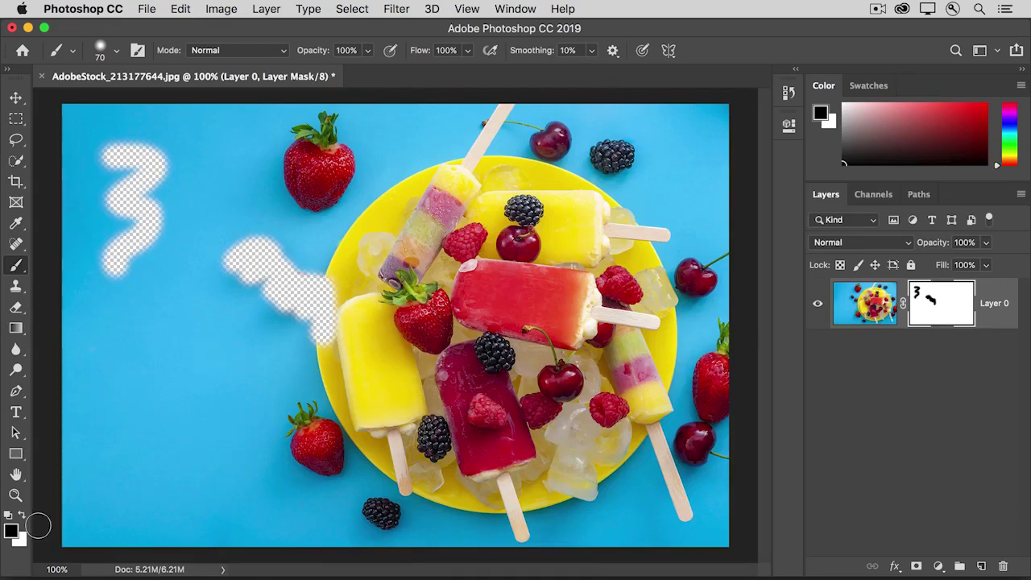
Paint white along the plate's edge to restore the hidden part, and view the layer mask on its own.
key(x)
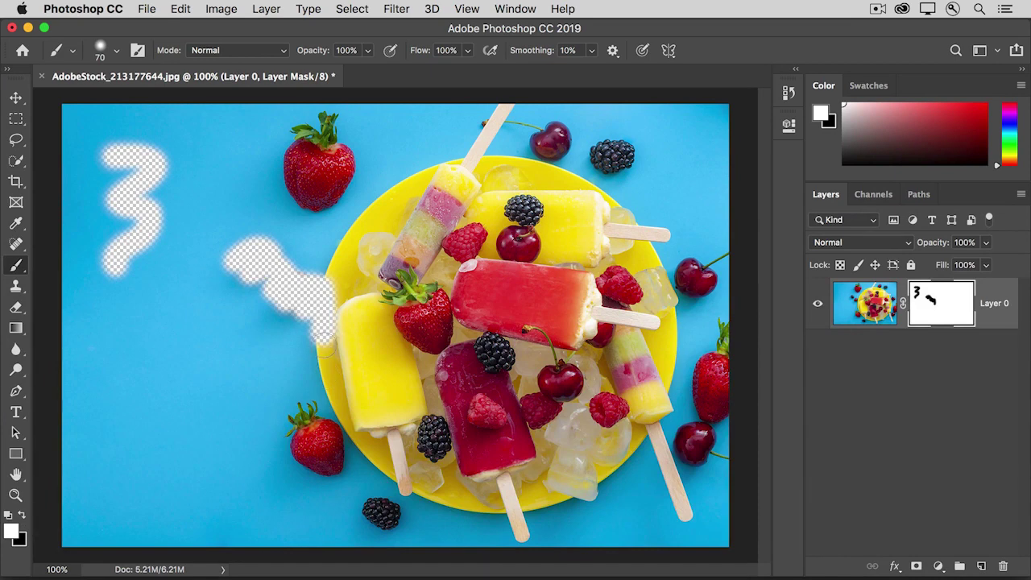
mouse_move(325, 346)
mouse_down()
mouse_move(326, 294)
mouse_move(338, 270)
mouse_move(334, 334)
mouse_up()
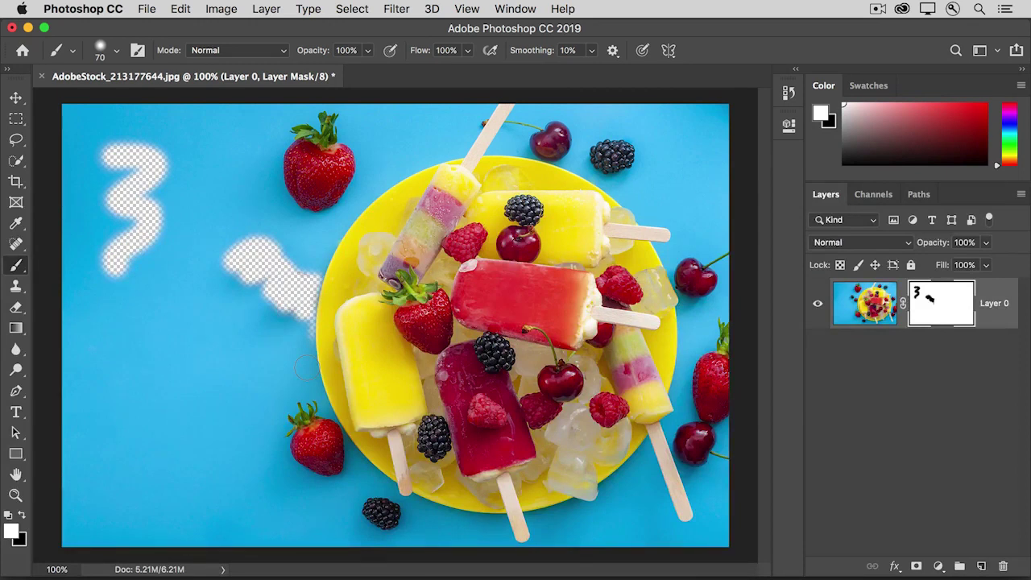
alt+click(938, 319)
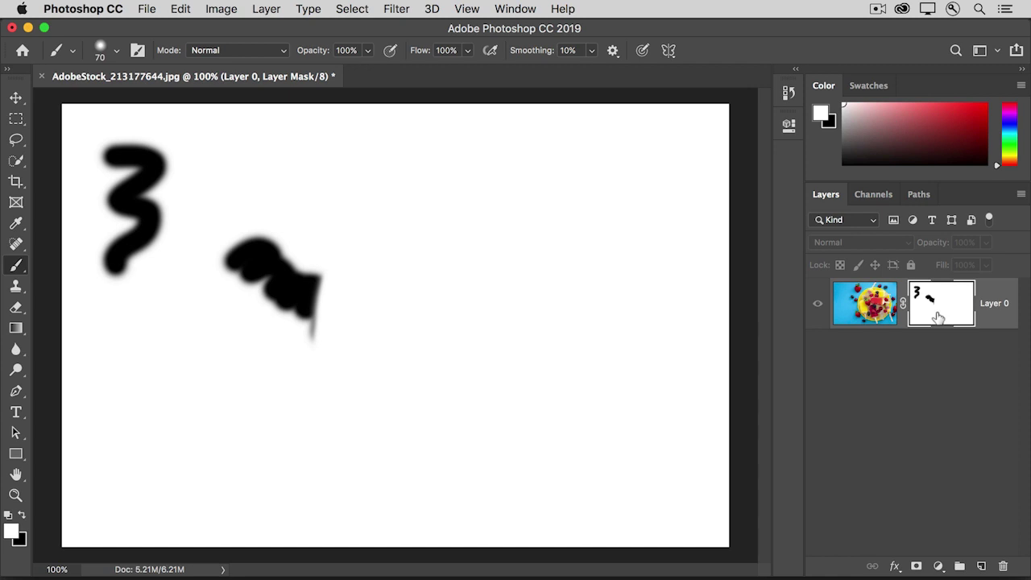
alt+click(939, 318)
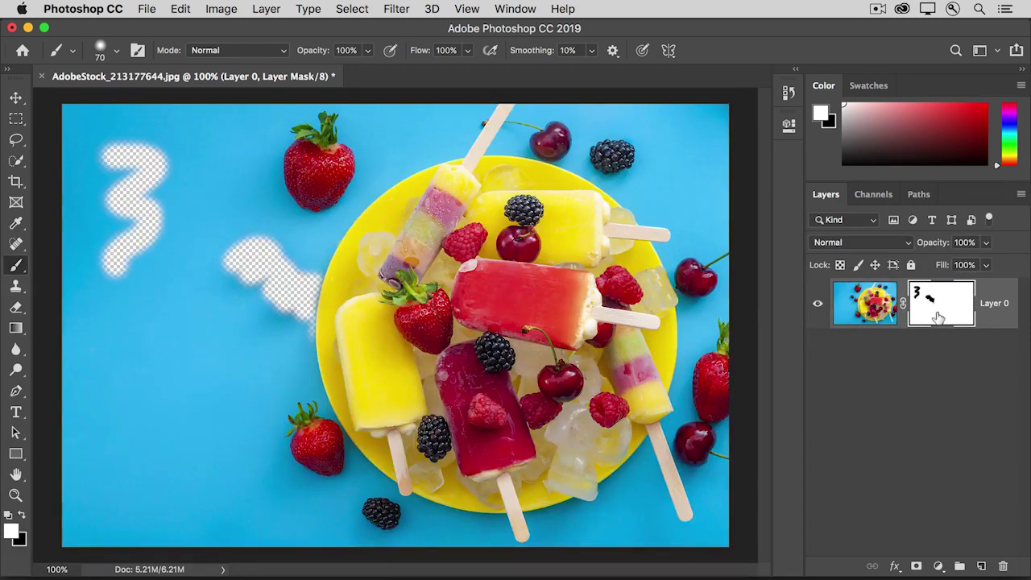
Try to remove the layer mask from the popsicle layer.
drag(938, 317, 1005, 567)
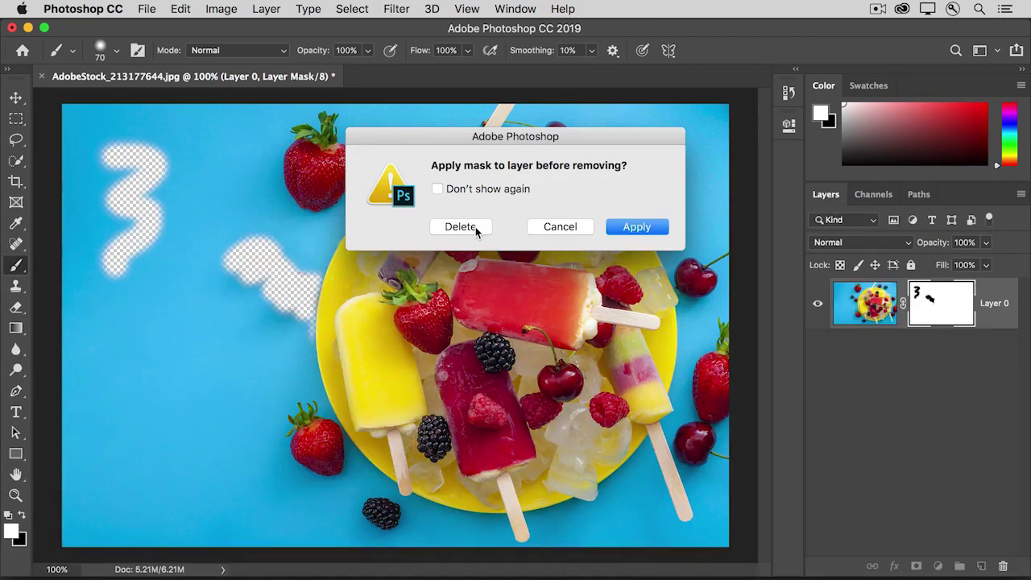
click(548, 227)
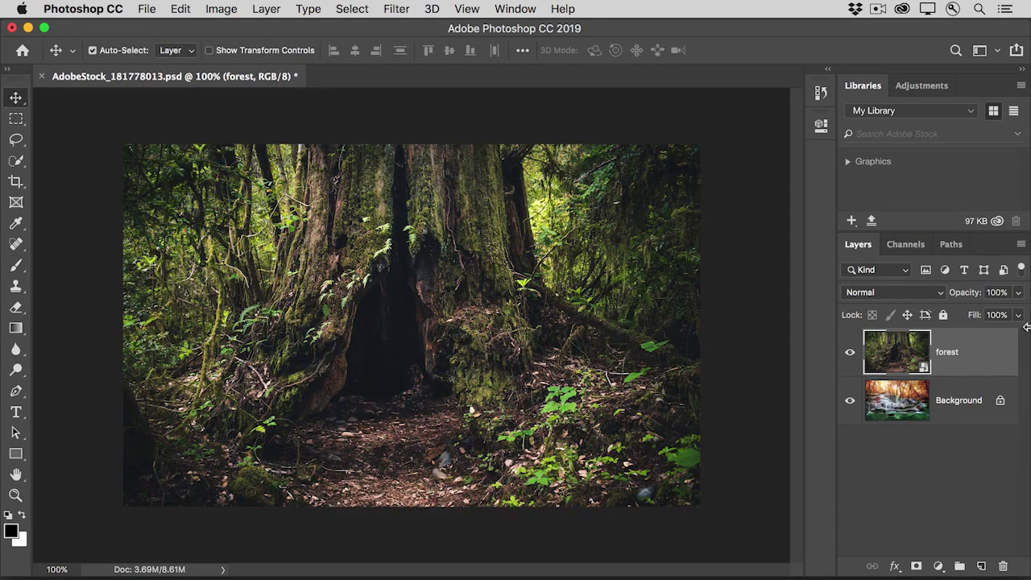
Compare the forest layer with the waterfall Background by toggling its visibility, and add a layer mask to the forest layer.
click(850, 353)
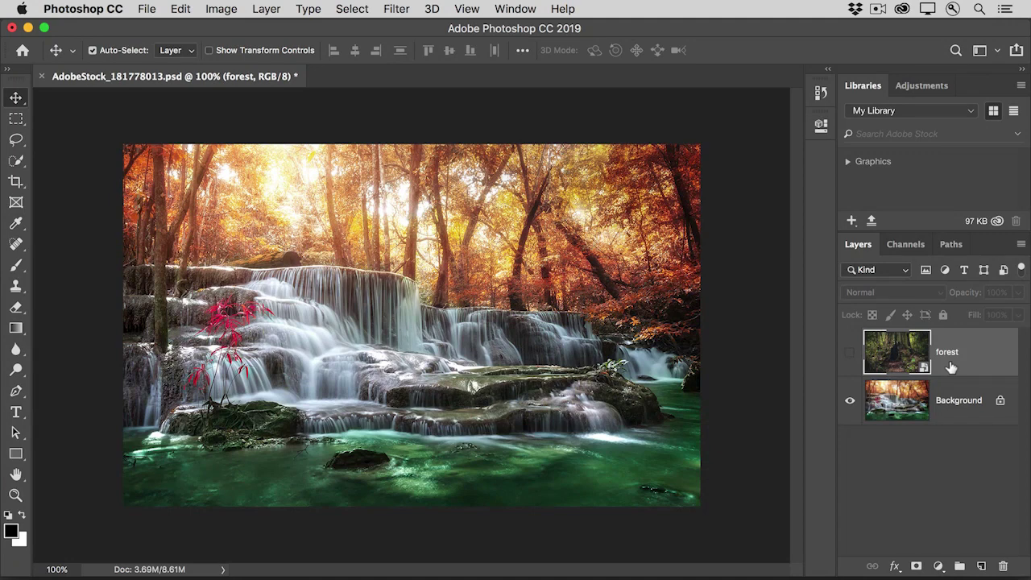
click(850, 355)
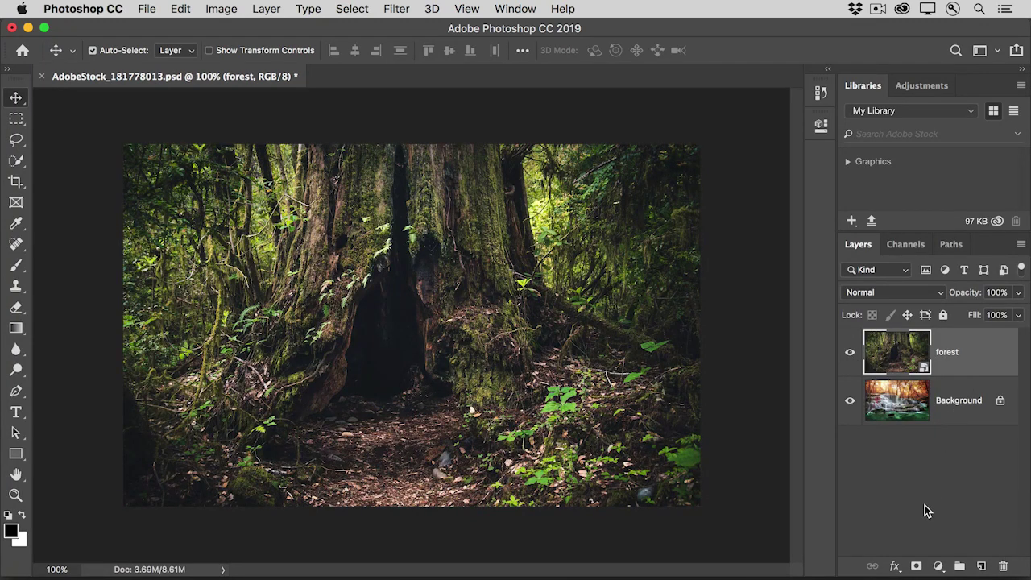
click(918, 566)
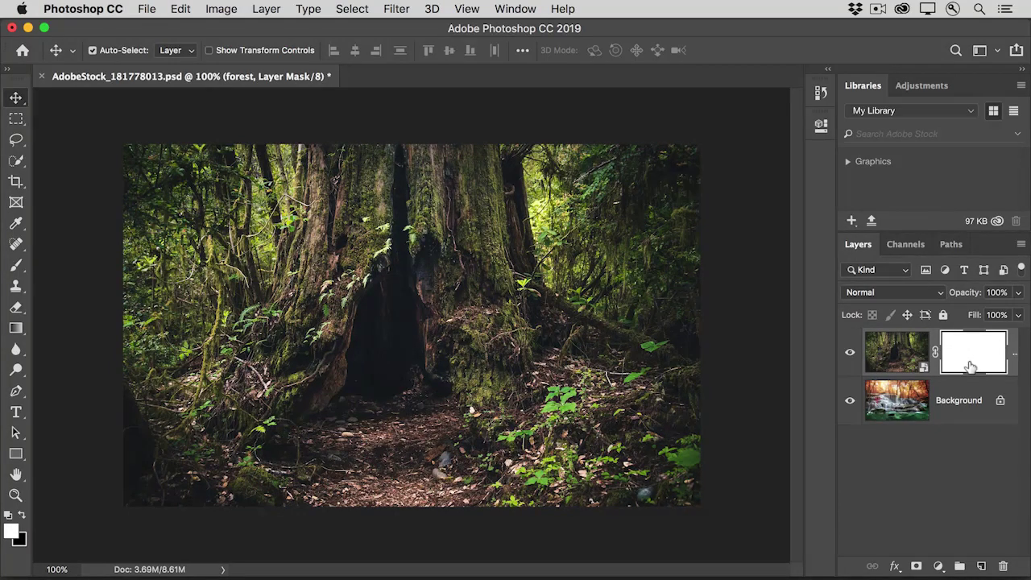
Set up the Brush tool with a soft 81 px tip for painting on the forest mask.
click(17, 270)
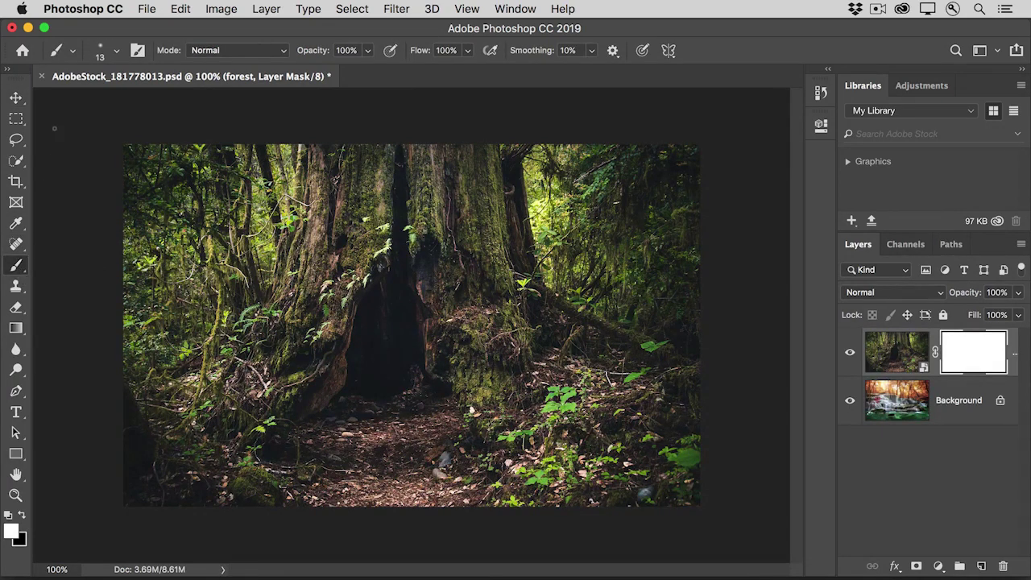
click(116, 52)
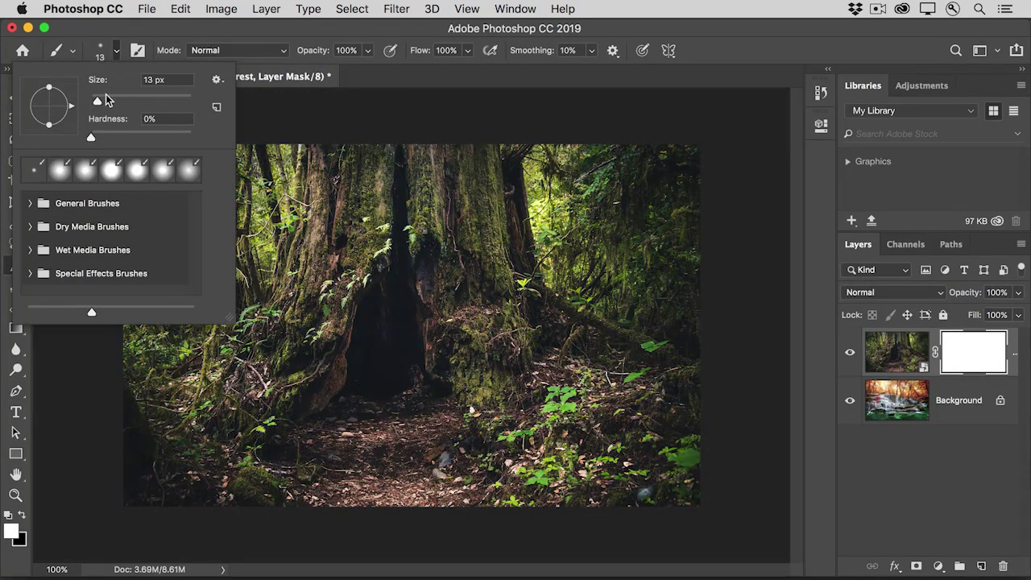
drag(97, 101, 131, 101)
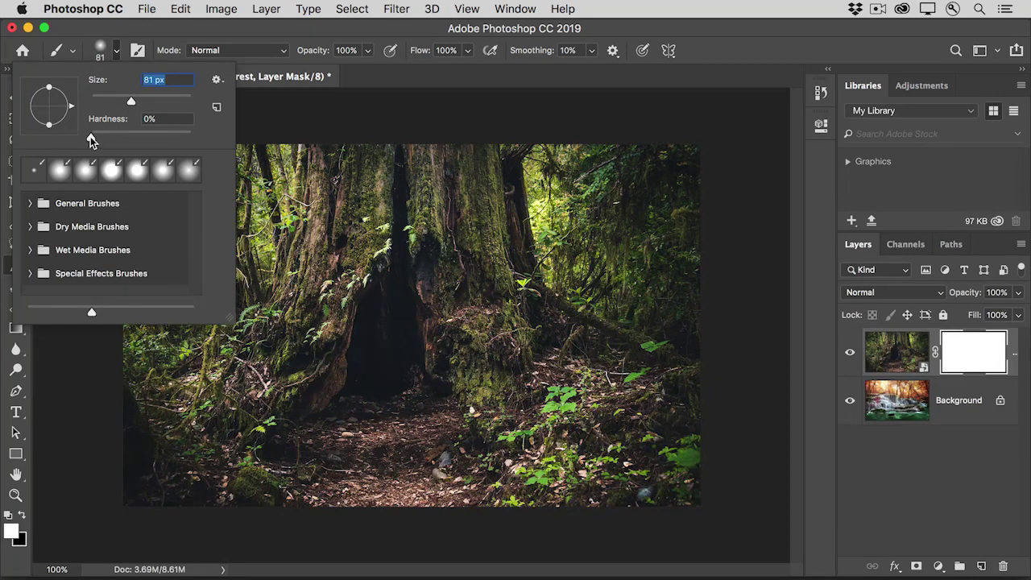
drag(91, 136, 108, 134)
click(264, 101)
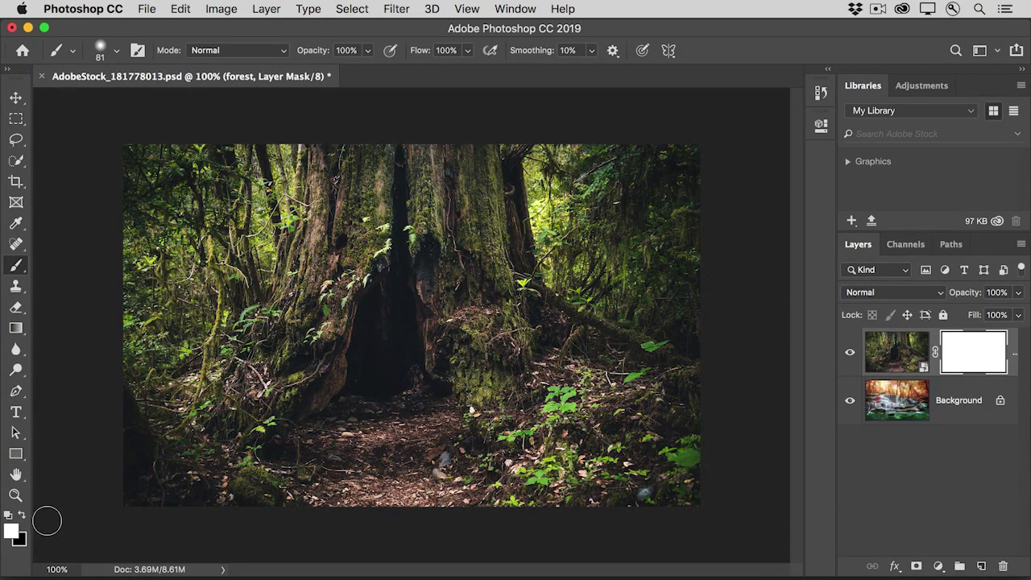
Paint black on the forest mask to reveal the waterfall below the tree hollow, and paint white to restore the path beneath it.
key(x)
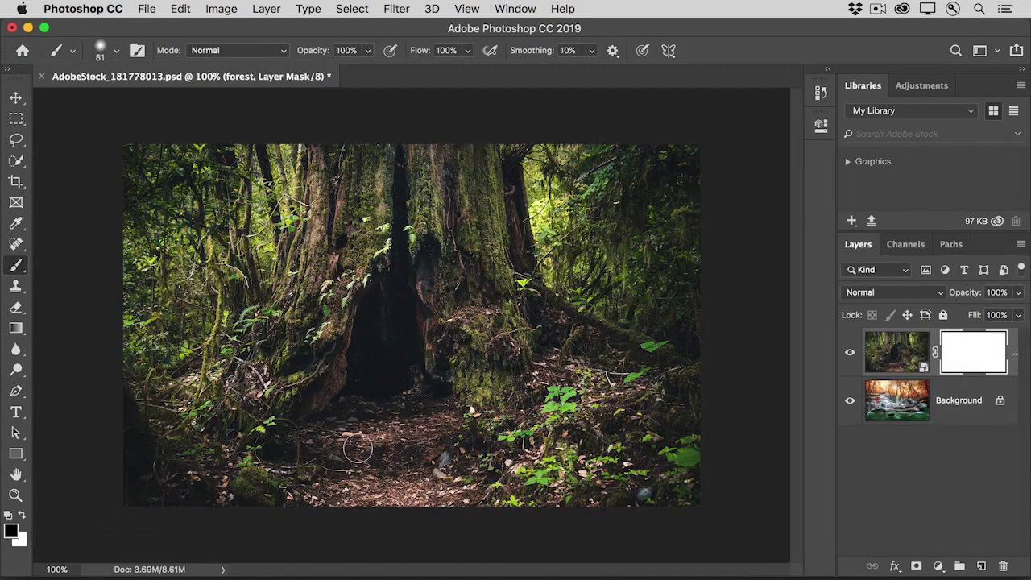
mouse_move(360, 392)
mouse_down()
mouse_move(398, 380)
mouse_move(428, 392)
mouse_move(347, 413)
mouse_move(443, 413)
mouse_move(329, 425)
mouse_move(442, 426)
mouse_move(323, 435)
mouse_move(329, 444)
mouse_move(420, 447)
mouse_move(385, 454)
mouse_move(283, 443)
mouse_up()
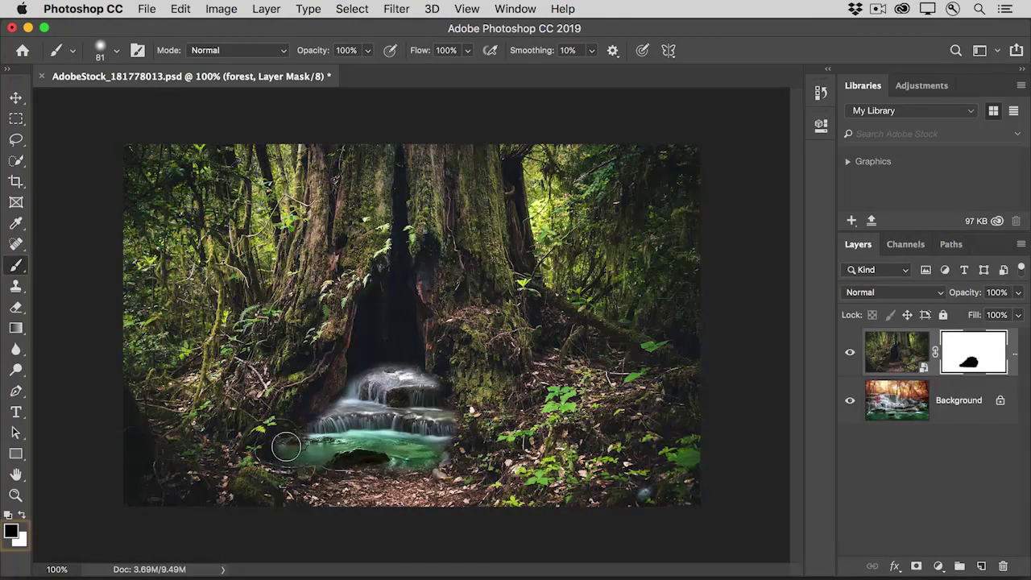
key(x)
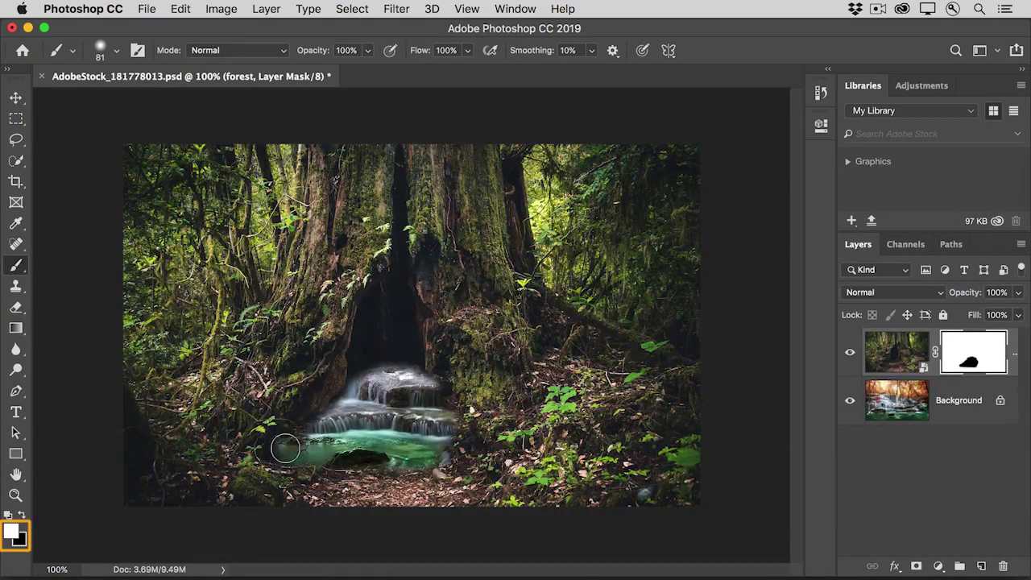
drag(279, 451, 446, 457)
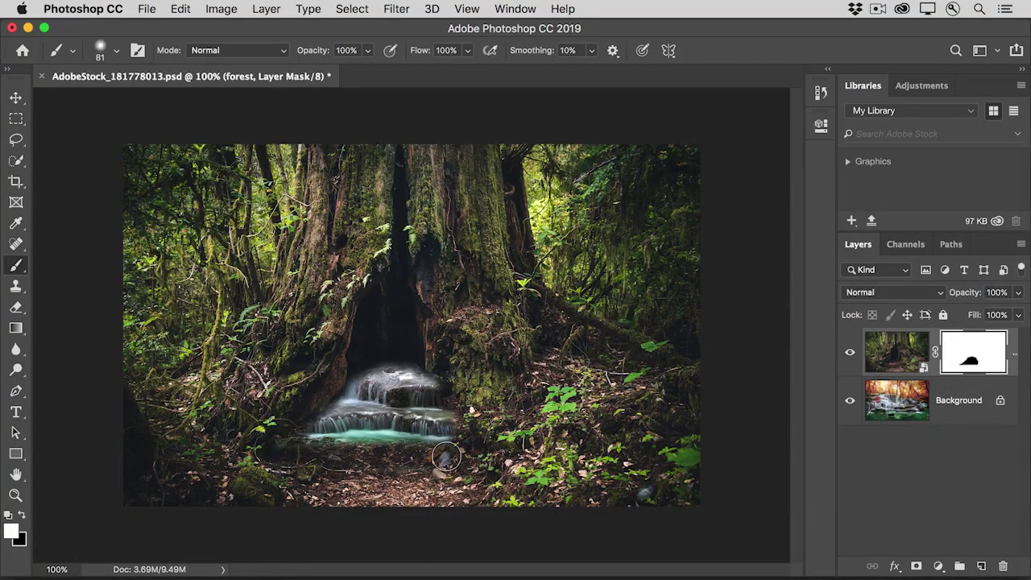
Make black the painting colour, enlarge the brush to 125 px and lower its flow to 30%.
key(x)
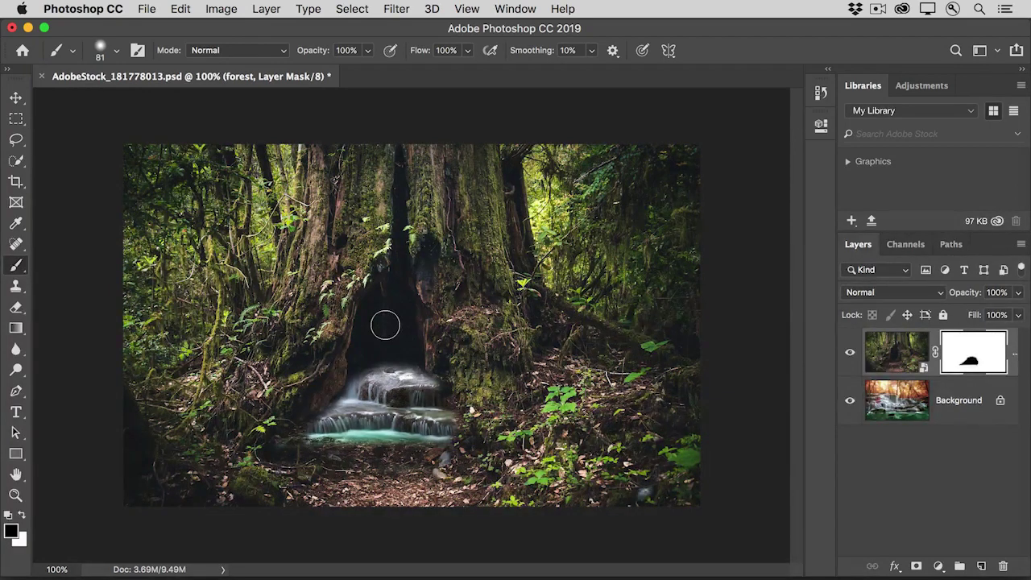
key(bracketright)
key(bracketright)
key(bracketright)
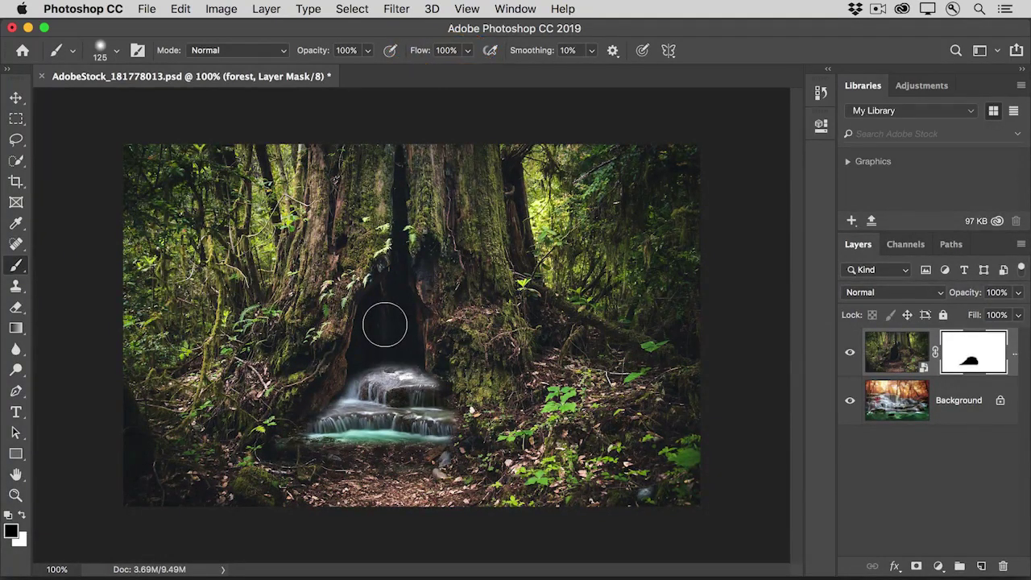
click(468, 51)
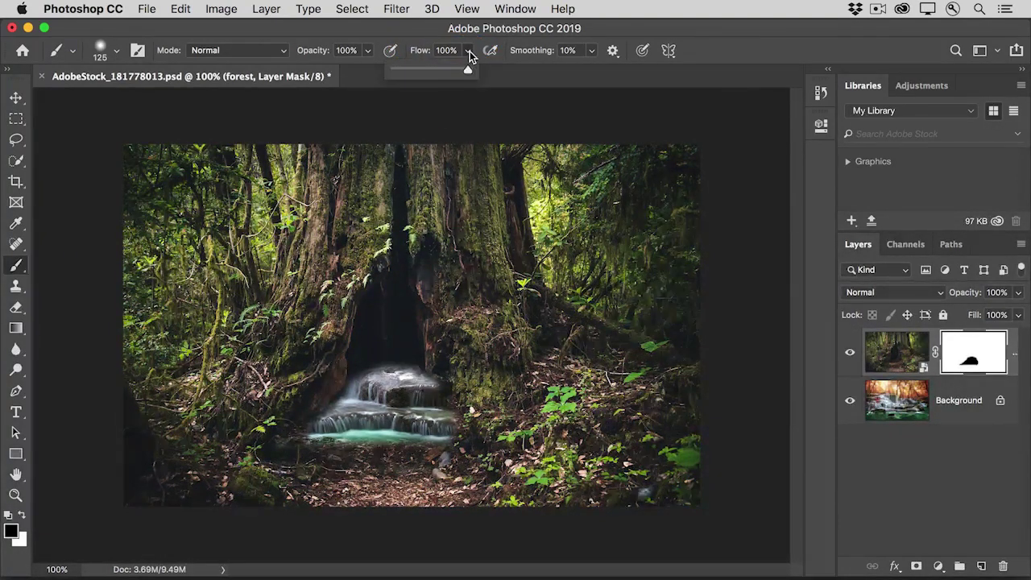
drag(420, 69, 417, 69)
drag(418, 69, 417, 71)
Paint over the tree hollow and the forest floor to blend in the waterfall and green pool, and inspect the mask on its own.
mouse_move(387, 299)
mouse_down()
mouse_move(375, 332)
mouse_move(395, 343)
mouse_move(371, 360)
mouse_move(376, 348)
mouse_move(395, 349)
mouse_move(391, 324)
mouse_move(371, 353)
mouse_move(406, 355)
mouse_up()
mouse_move(366, 442)
mouse_down()
mouse_move(215, 489)
mouse_move(270, 495)
mouse_move(390, 464)
mouse_move(475, 467)
mouse_move(425, 494)
mouse_move(239, 483)
mouse_move(179, 506)
mouse_move(394, 504)
mouse_move(540, 488)
mouse_move(563, 476)
mouse_move(609, 493)
mouse_move(540, 466)
mouse_move(486, 463)
mouse_up()
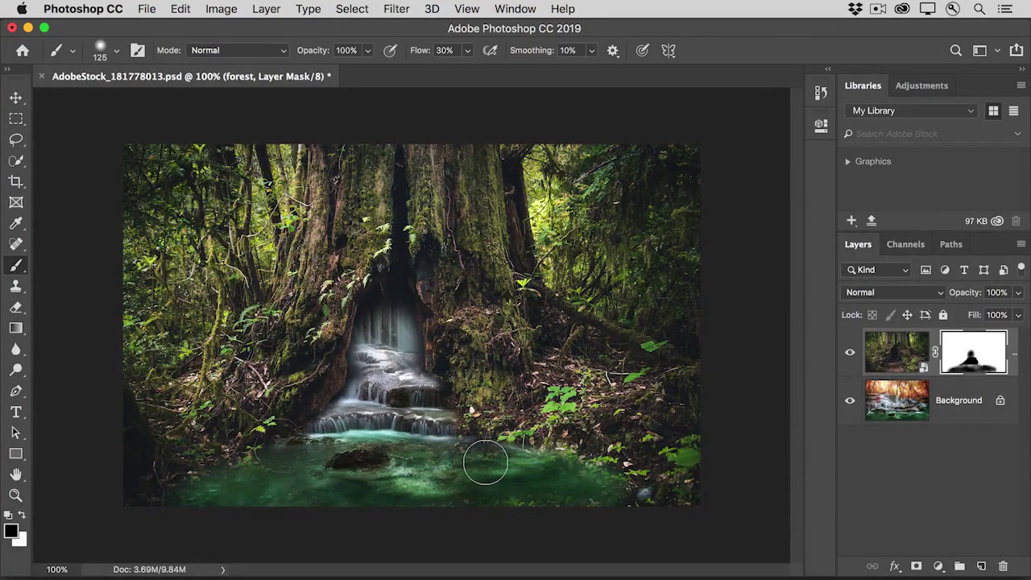
alt+click(967, 367)
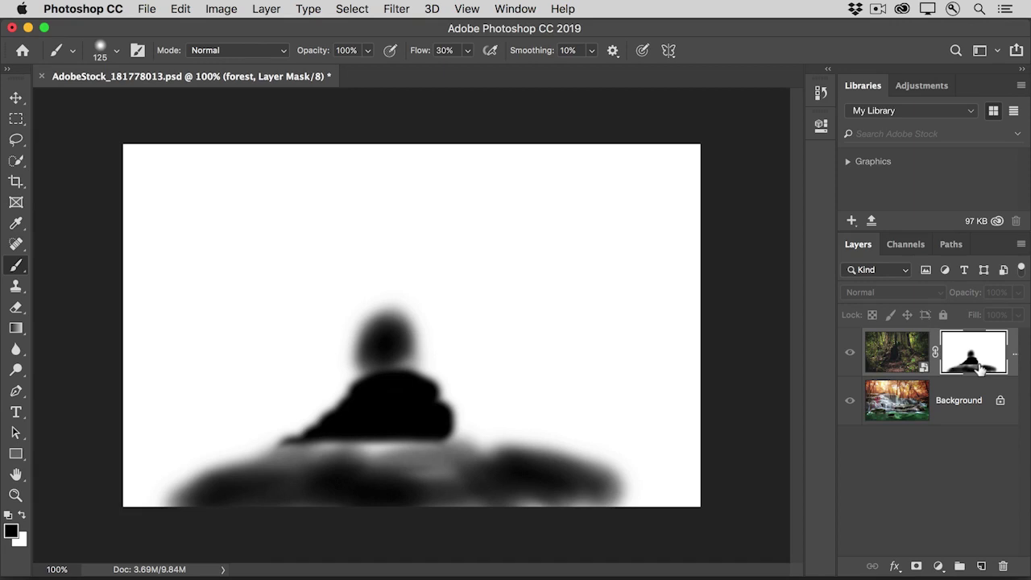
alt+click(979, 366)
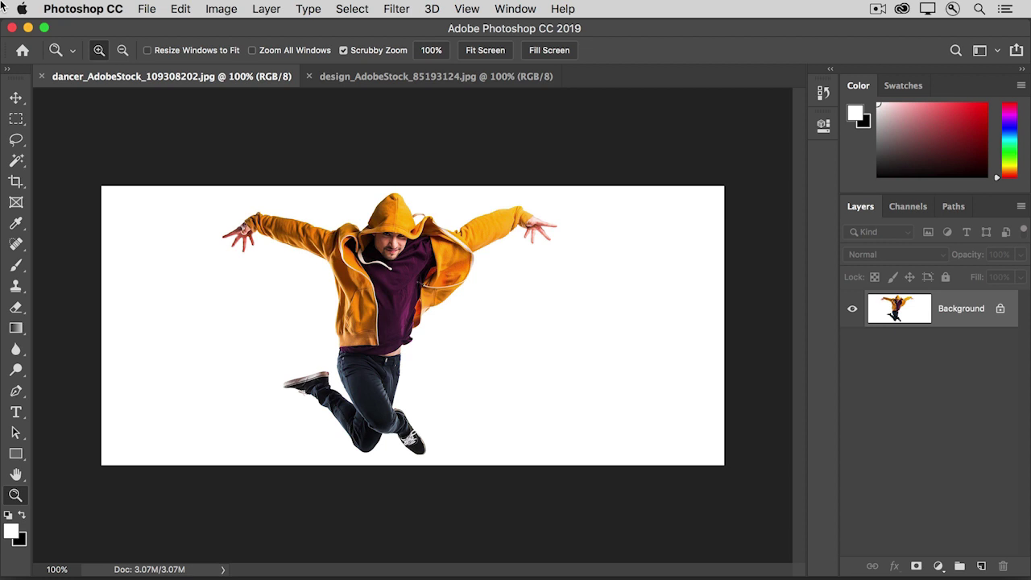
Select the white background around the dancer with the Magic Wand tool, adding the small white gap beside the hood.
click(16, 161)
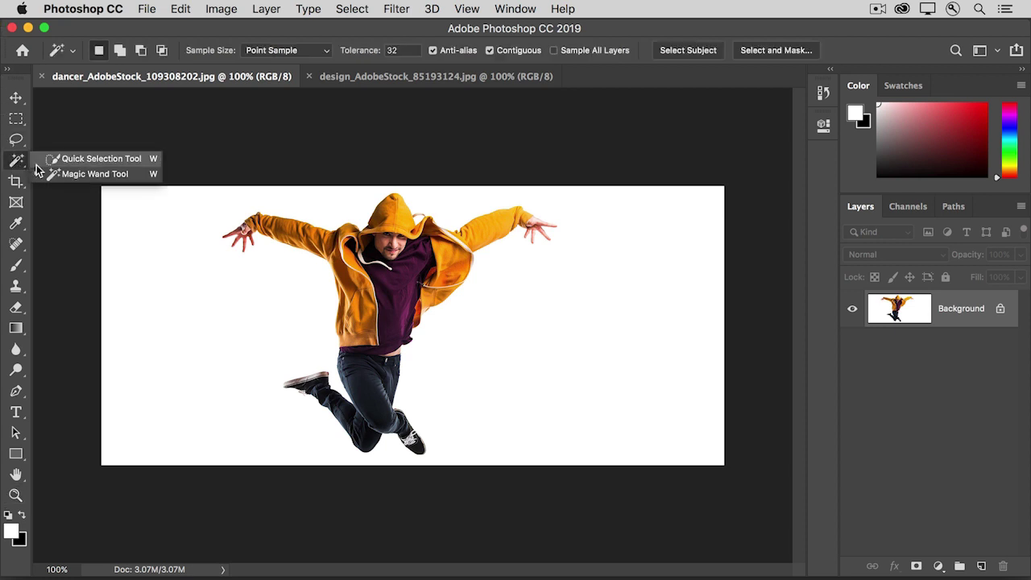
click(62, 175)
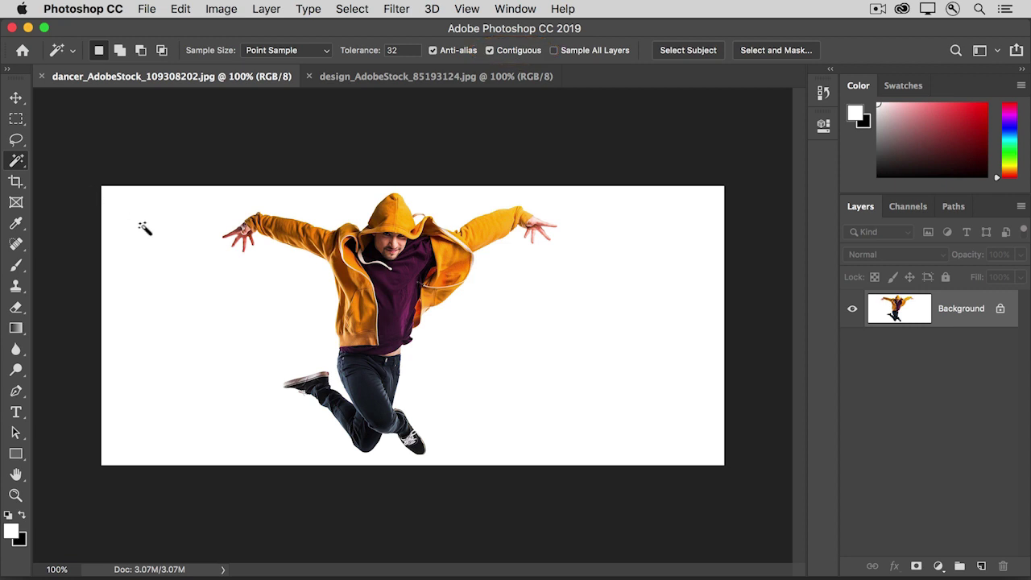
click(211, 290)
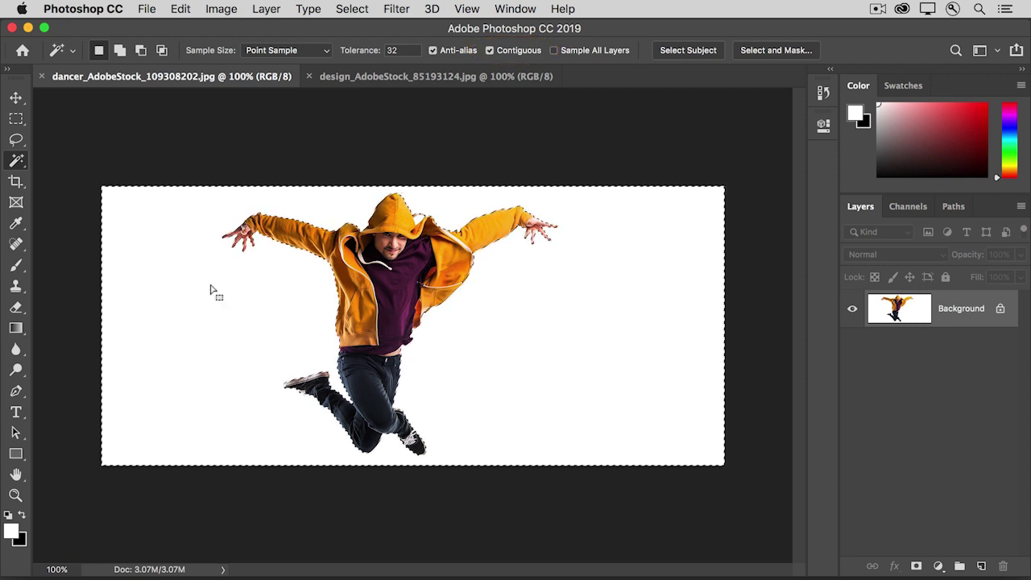
key(shift)
shift+click(420, 223)
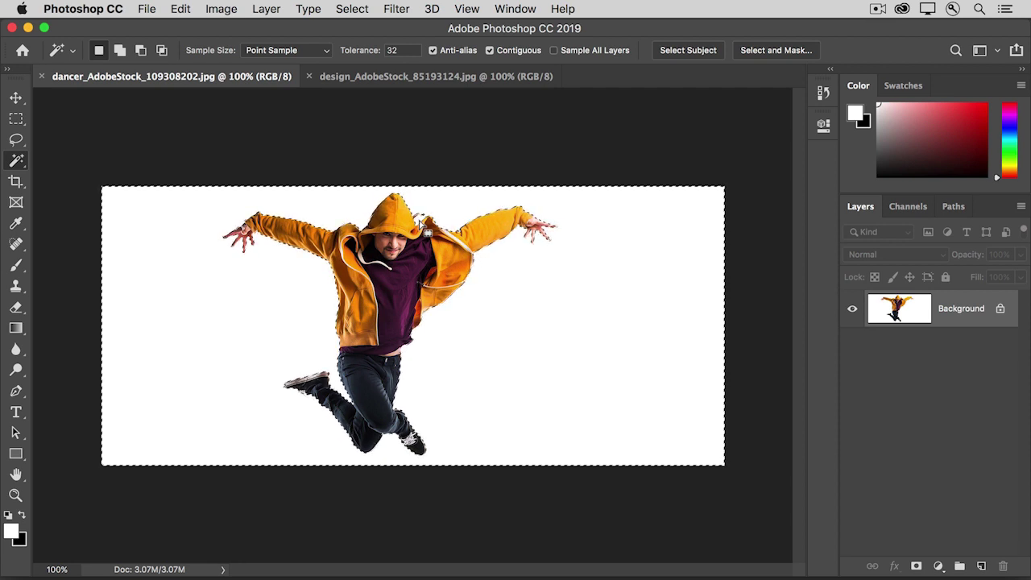
Invert the selection to the dancer and add a layer mask from it to hide the white background.
click(347, 10)
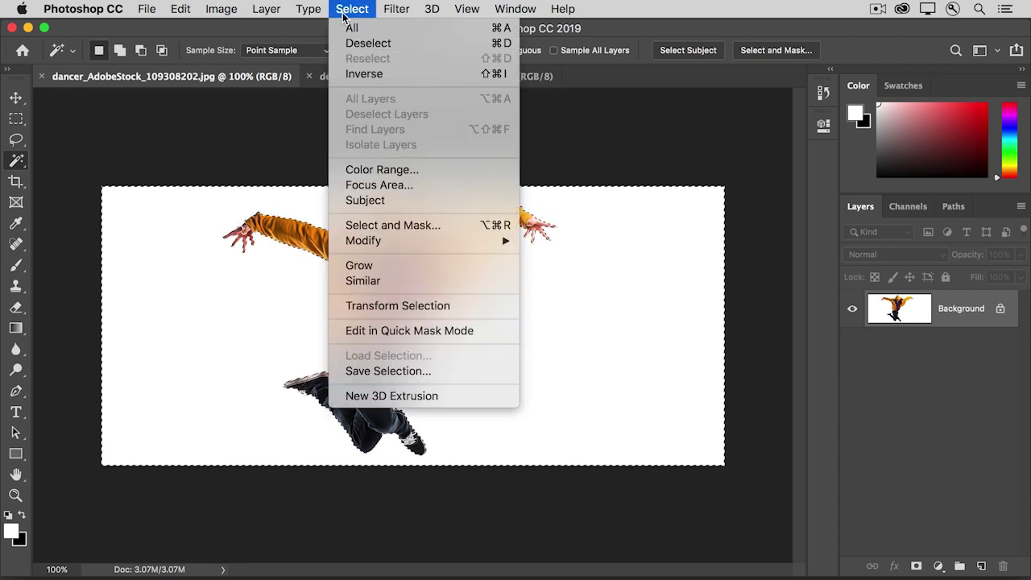
click(340, 79)
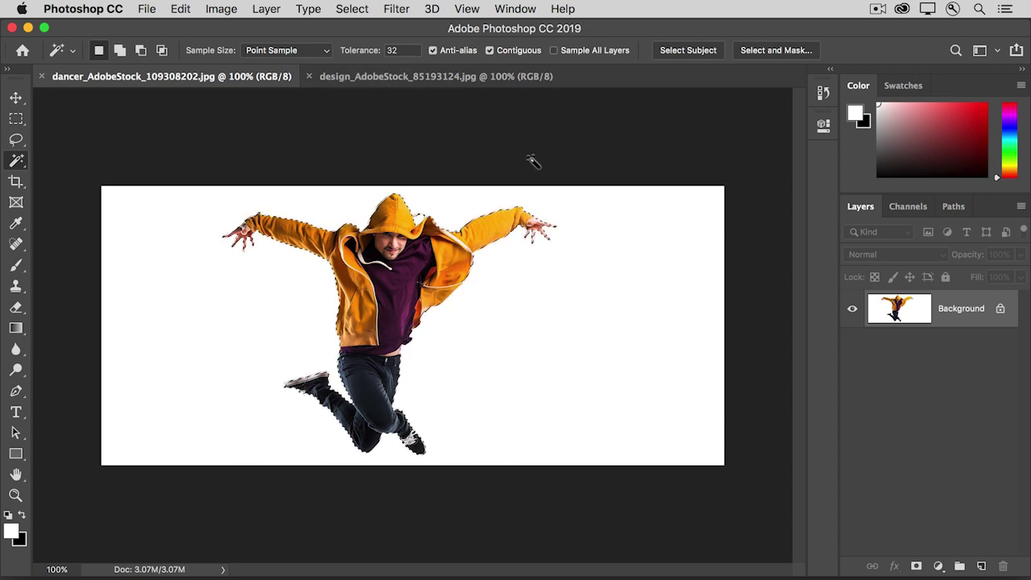
click(917, 567)
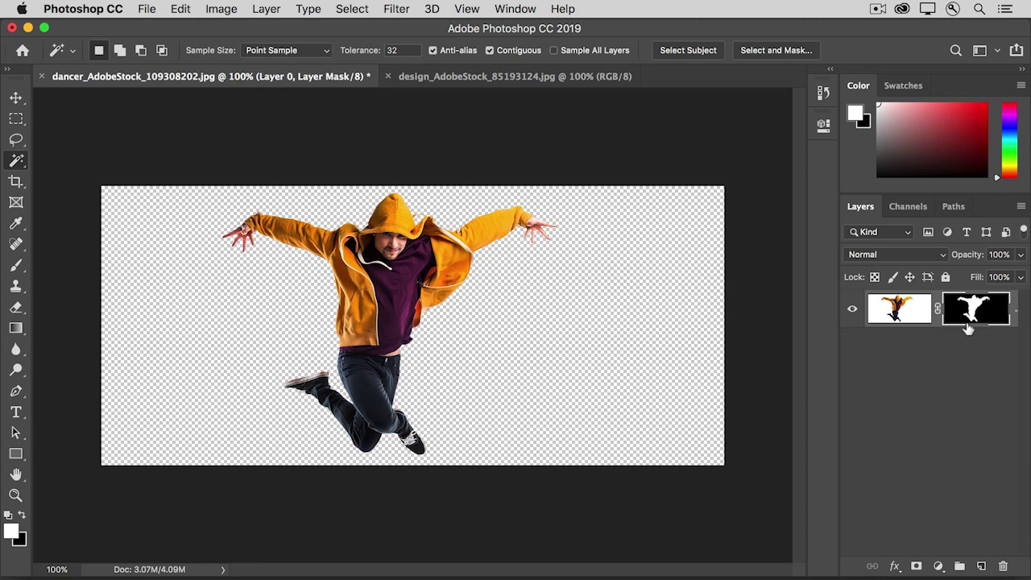
Inspect the dancer's mask on its own and copy the masked dancer layer into the design_AdobeStock_85193124.jpg document.
alt+click(965, 319)
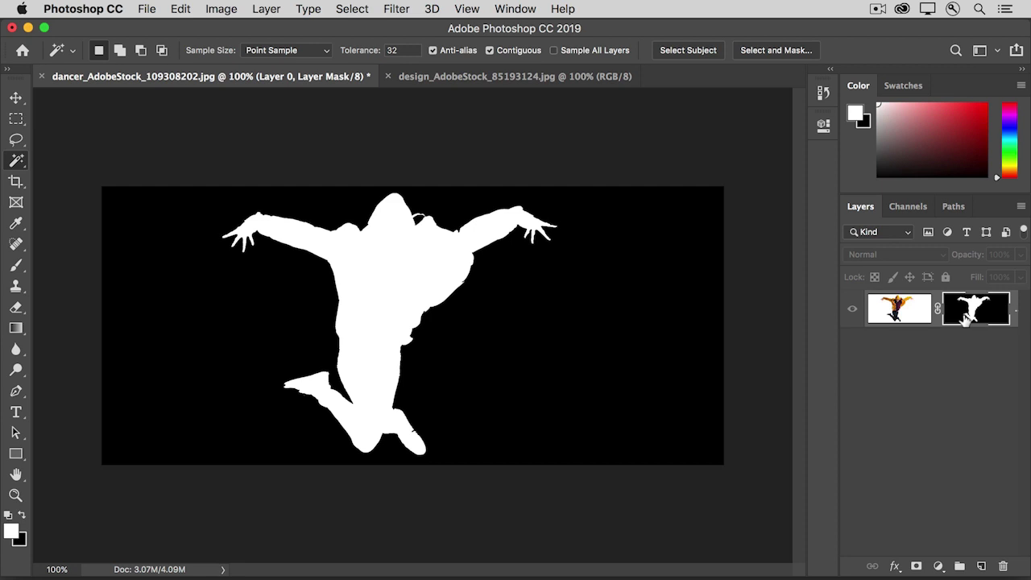
alt+click(966, 318)
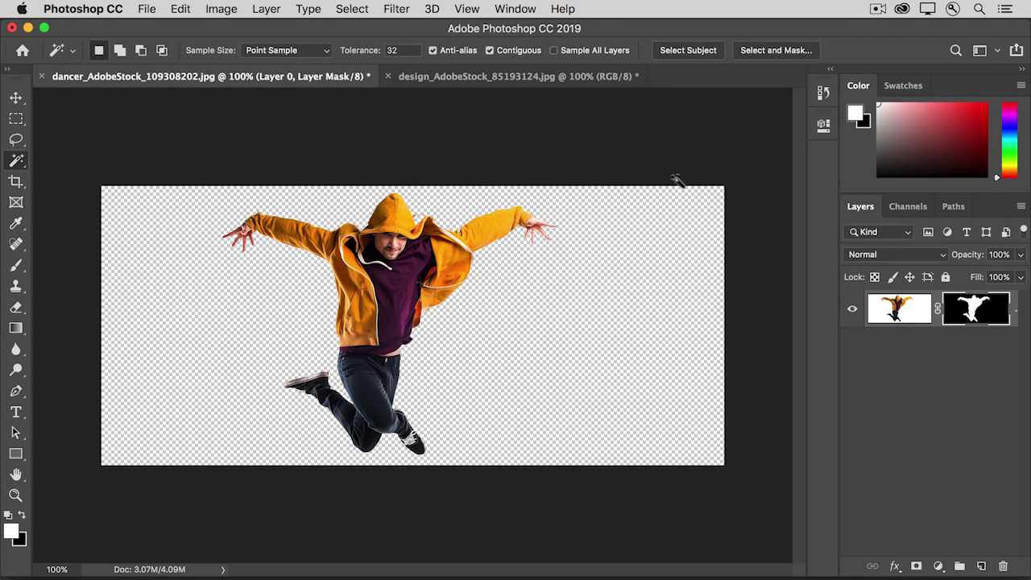
click(460, 78)
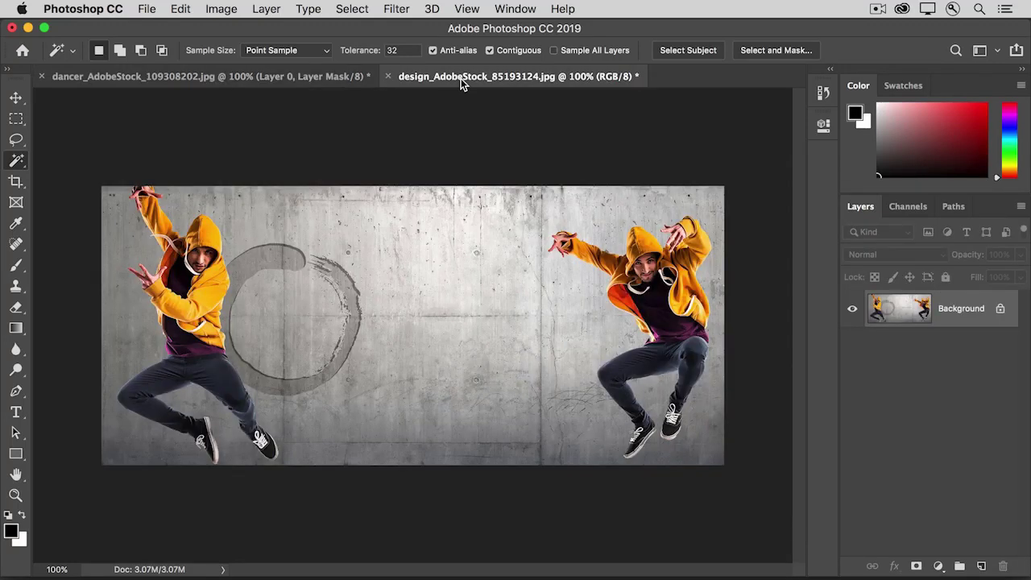
click(286, 79)
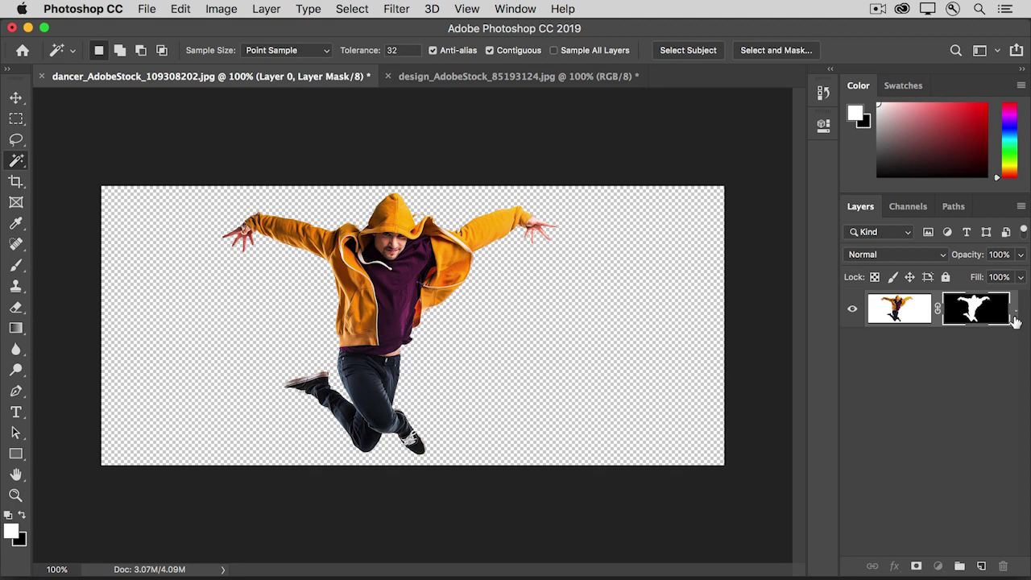
drag(1015, 321, 481, 359)
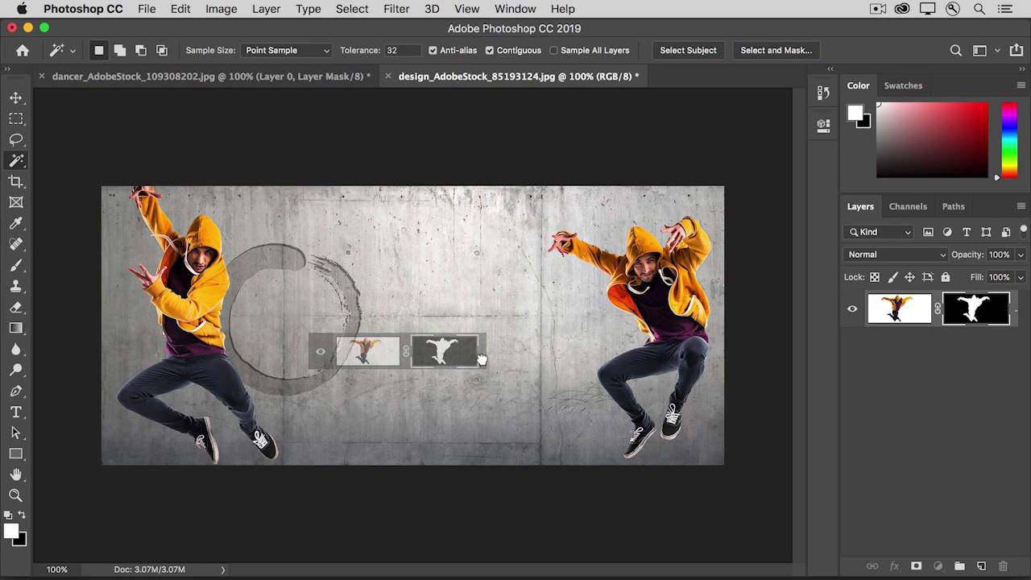
drag(481, 359, 480, 362)
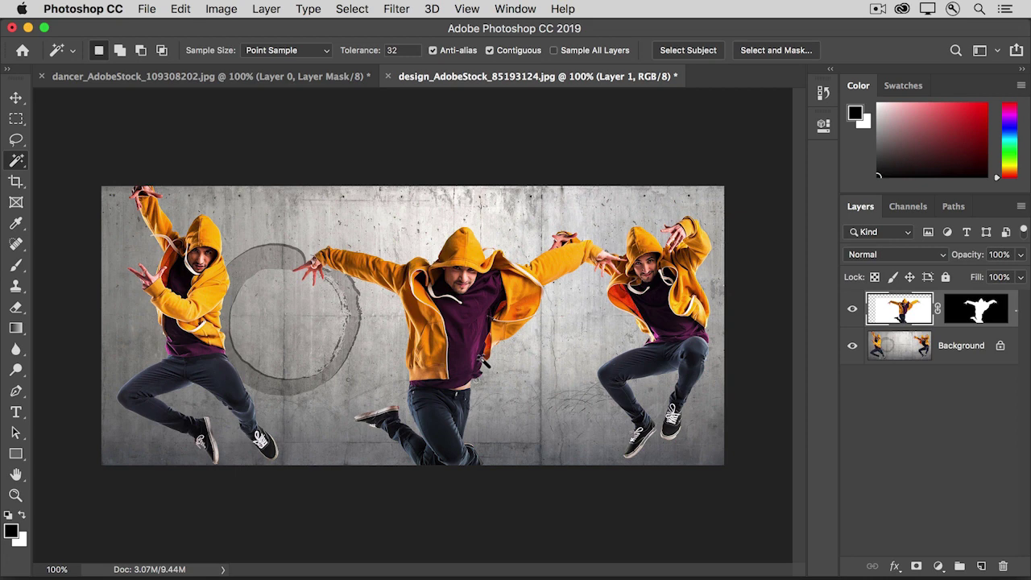
Scale the copied dancer layer down to about 90% and position it between the two dancers on the concrete wall.
key(super+t)
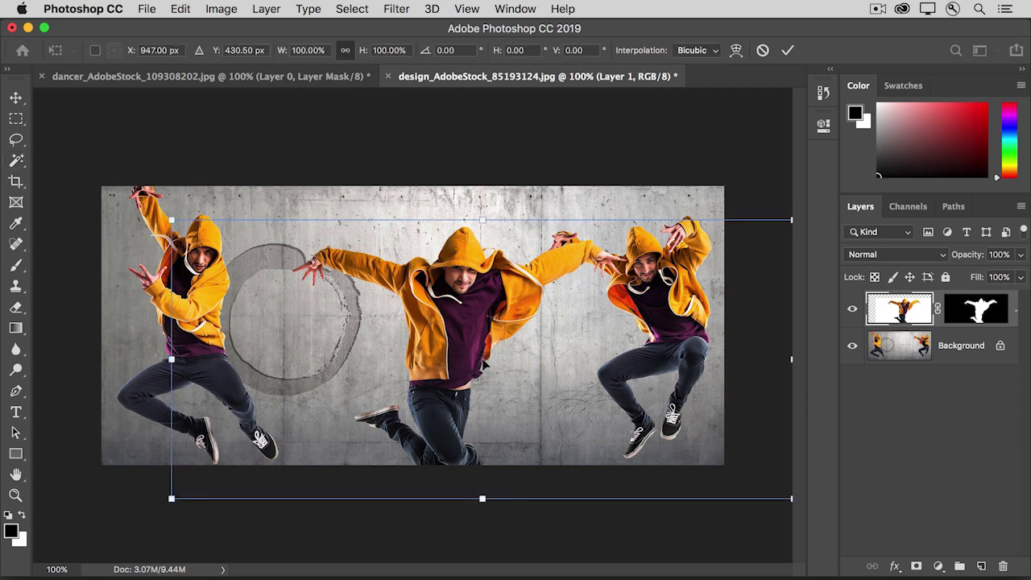
drag(171, 497, 234, 469)
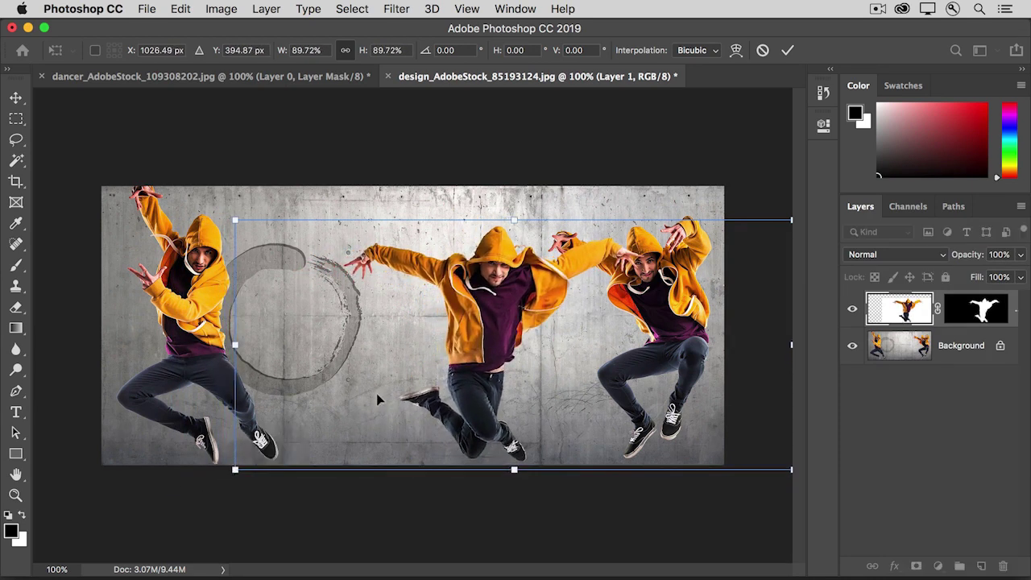
drag(394, 364, 291, 341)
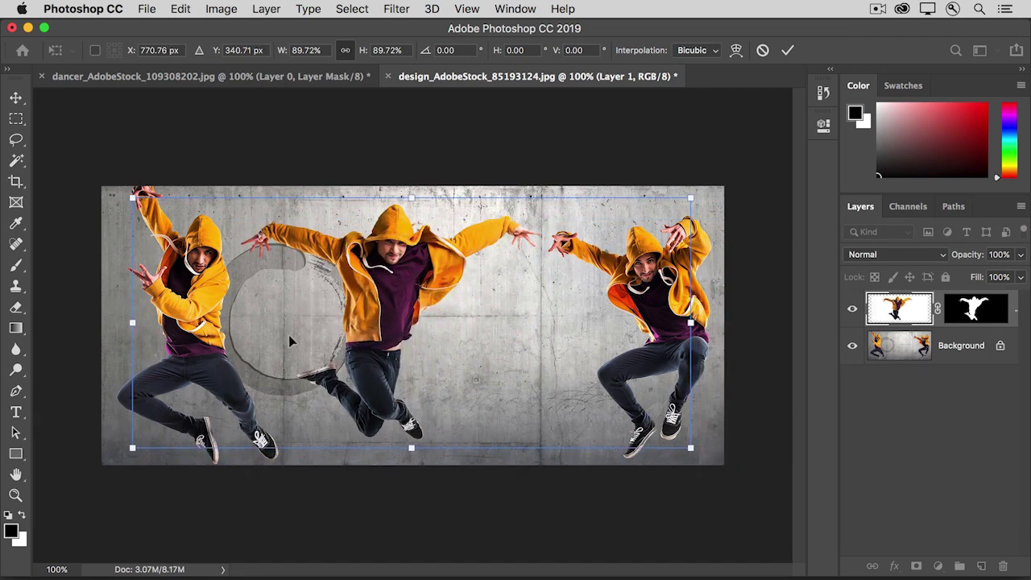
key(Return)
key(w)
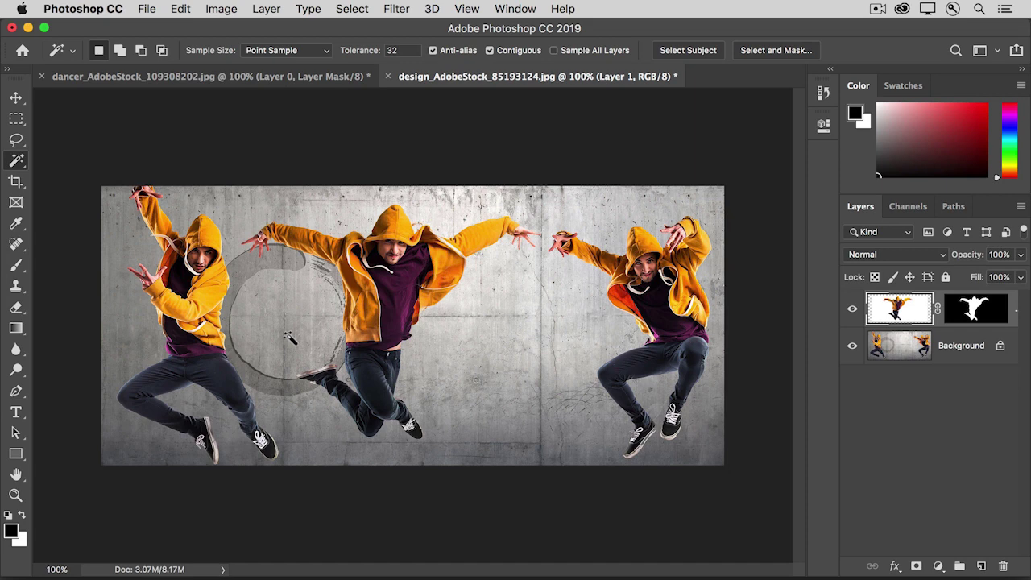
Paint black on the dancer's layer mask with the 9 px brush to hide the thin stray loop beside the hood.
key(z)
drag(358, 197, 525, 334)
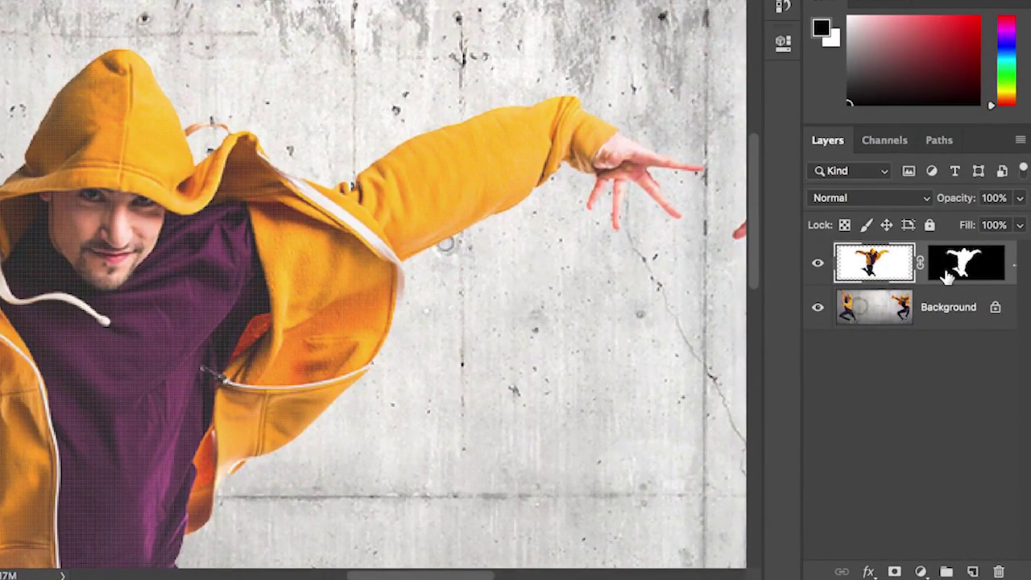
click(948, 275)
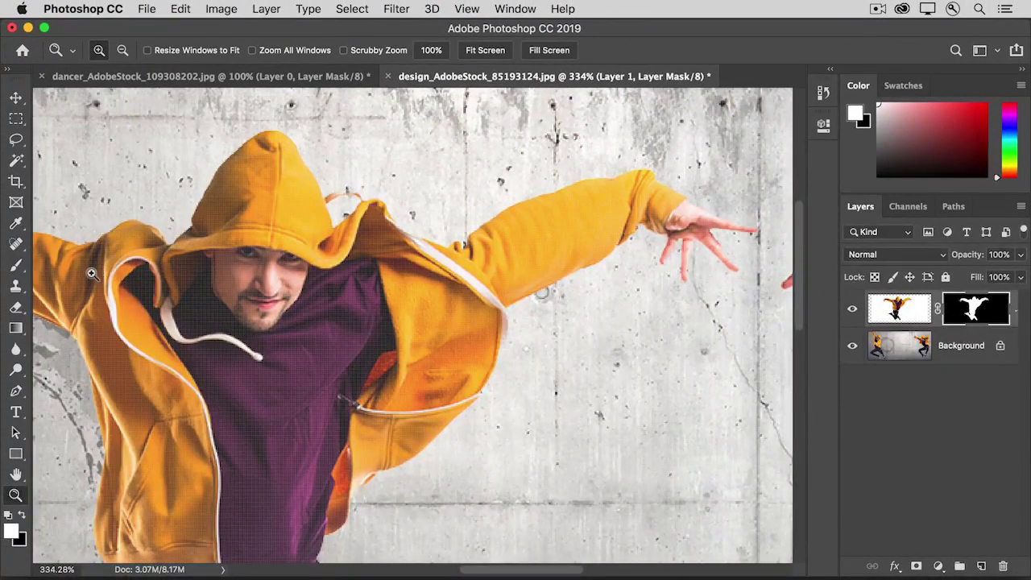
click(15, 269)
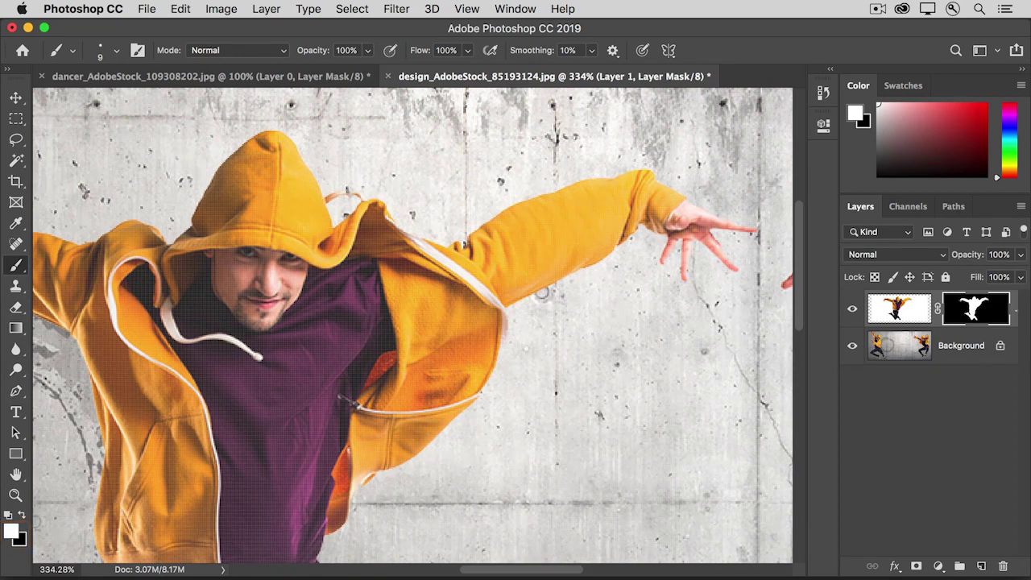
key(x)
mouse_move(331, 199)
mouse_down()
mouse_move(360, 194)
mouse_move(339, 194)
mouse_up()
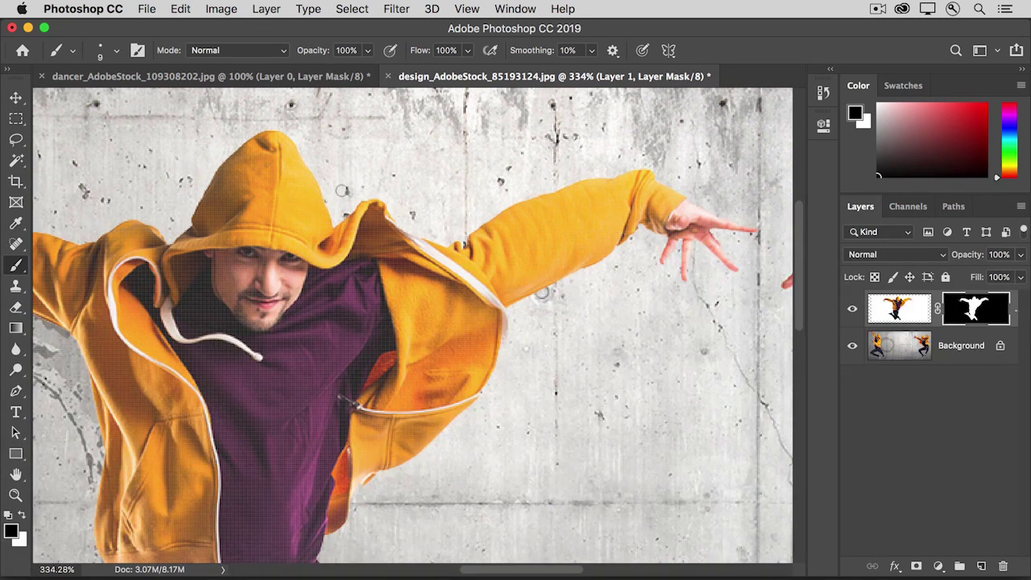
double_click(15, 495)
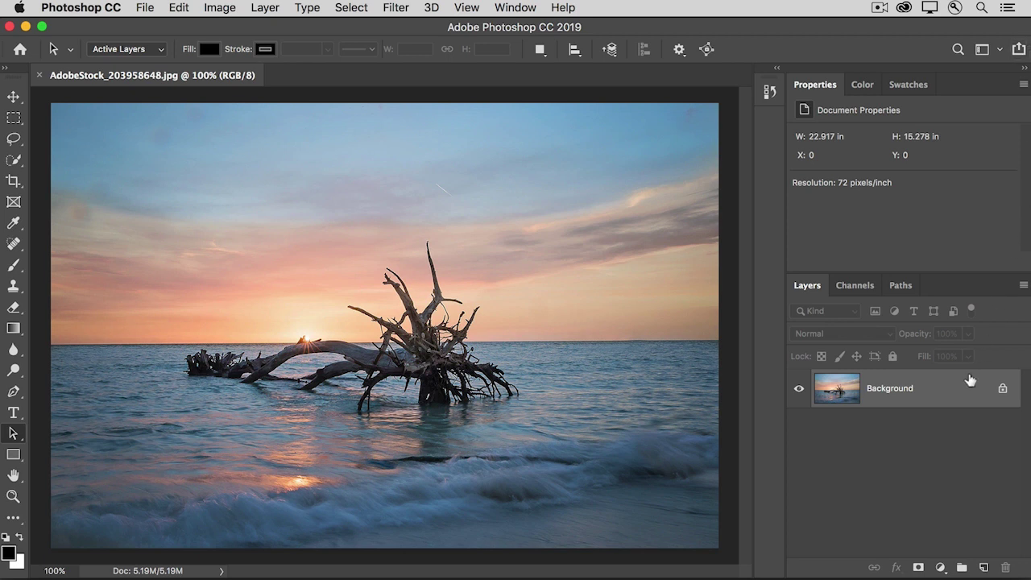
Add a Hue/Saturation adjustment layer over the driftwood seascape and set its saturation to +44.
click(941, 567)
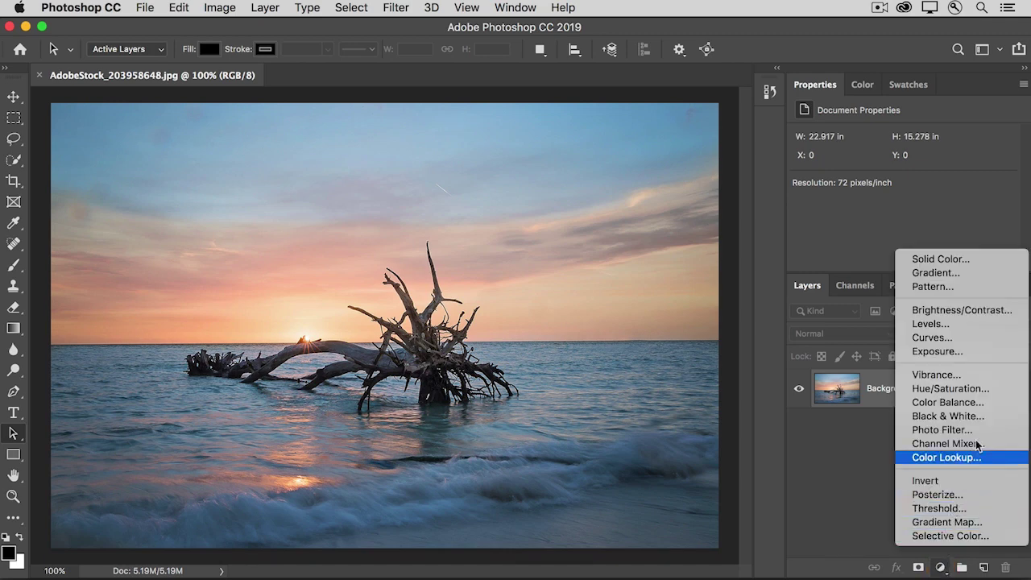
click(983, 394)
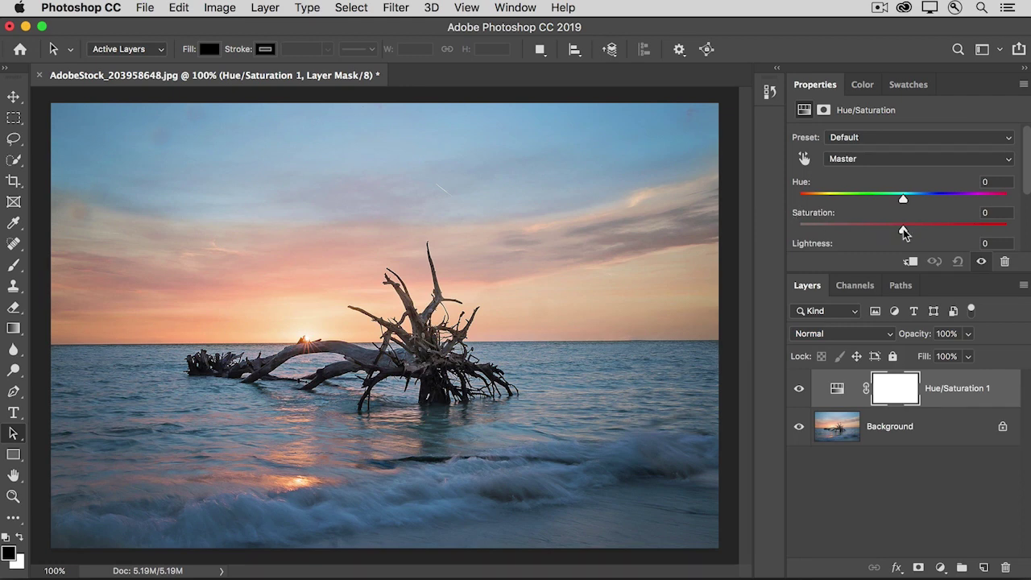
drag(903, 231, 951, 233)
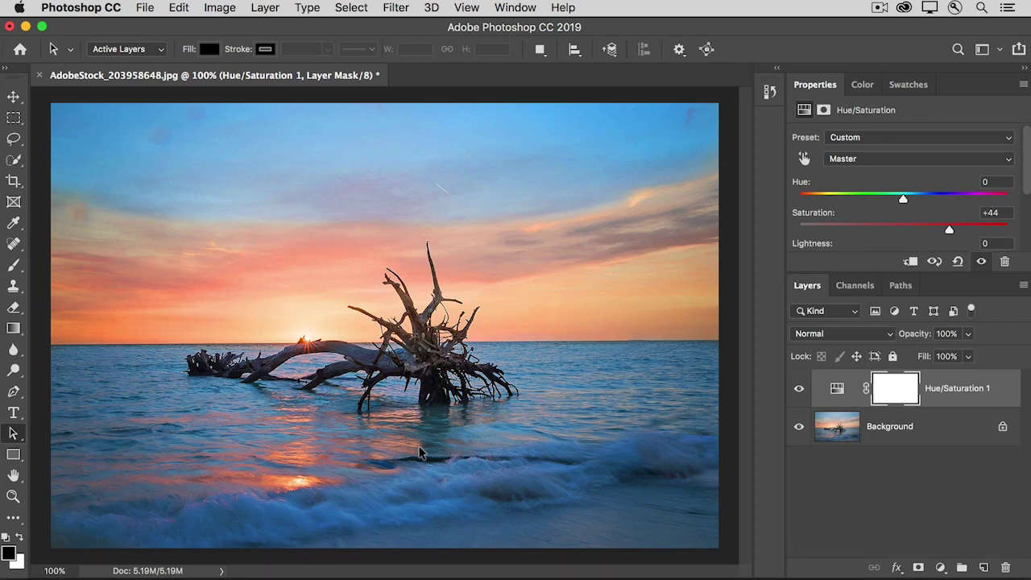
Draw a linear Foreground to Background gradient, black to white, on the adjustment layer's mask from the photo's bottom edge up to near its top.
click(15, 329)
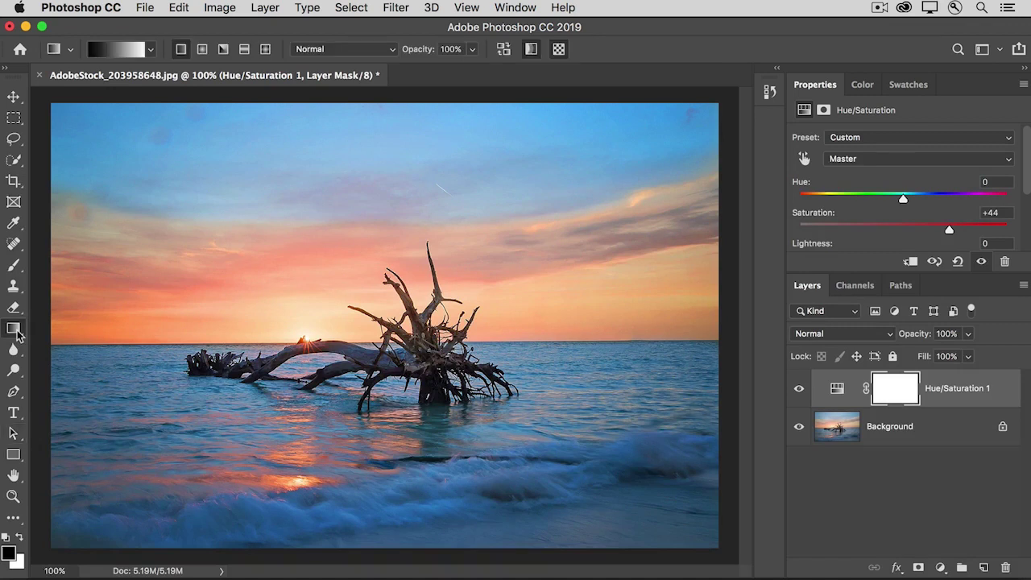
right_click(16, 332)
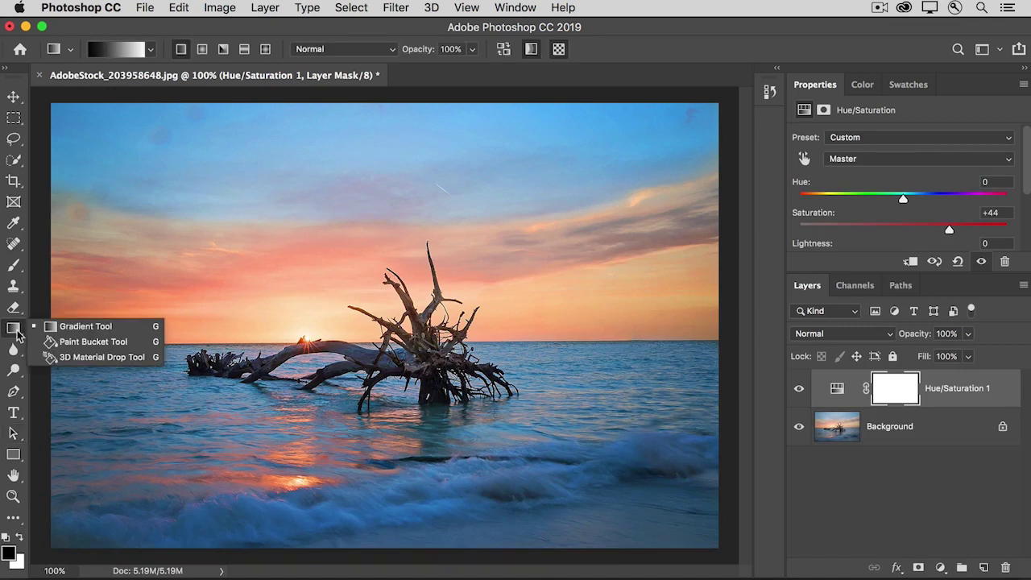
click(83, 329)
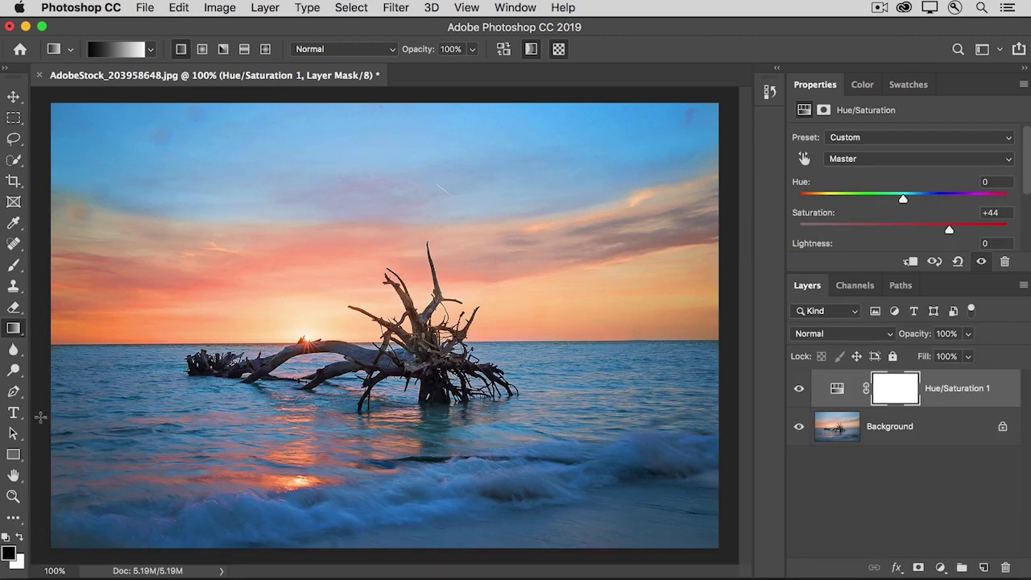
click(122, 52)
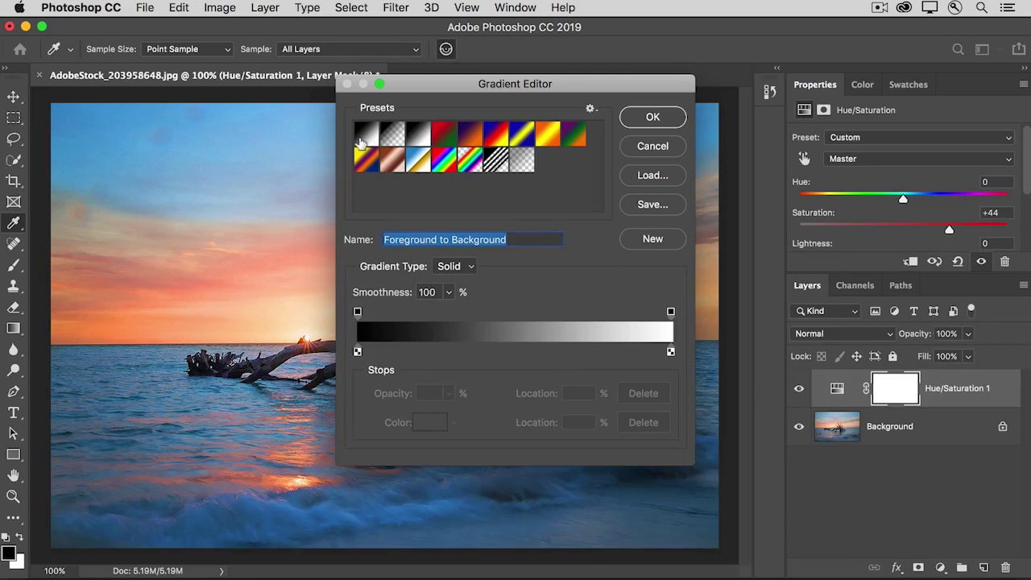
click(652, 117)
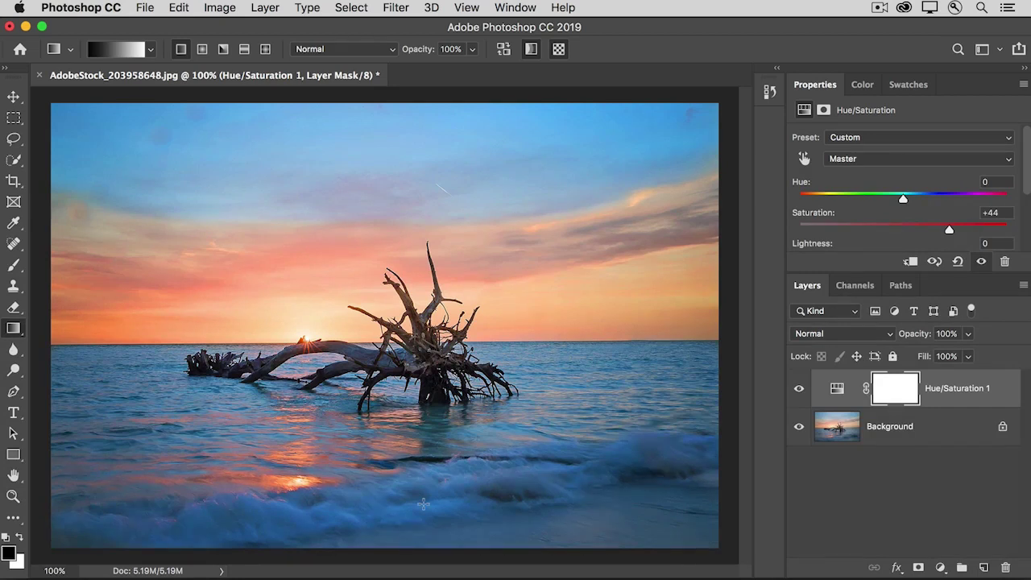
drag(369, 548, 369, 128)
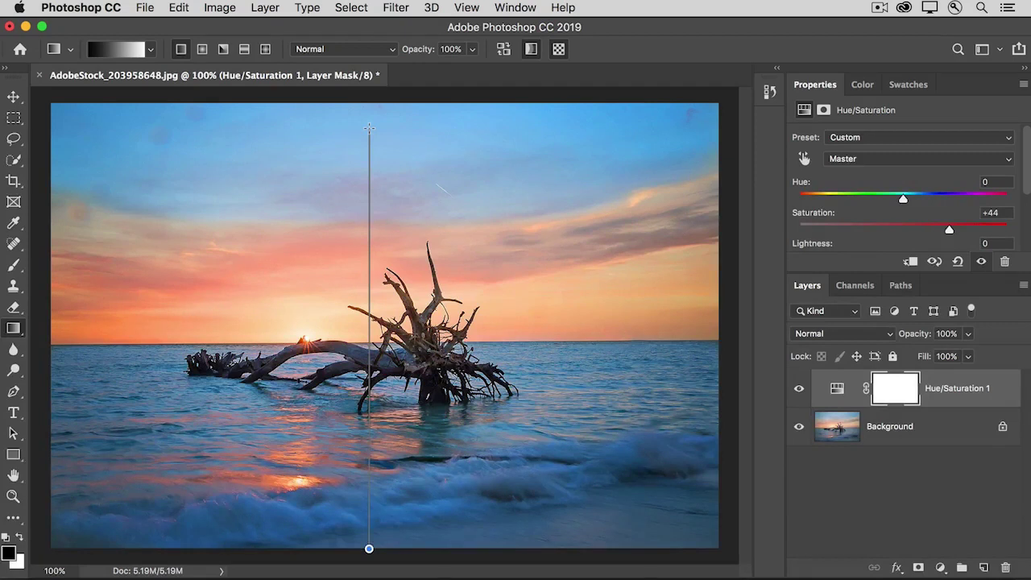
drag(369, 128, 370, 128)
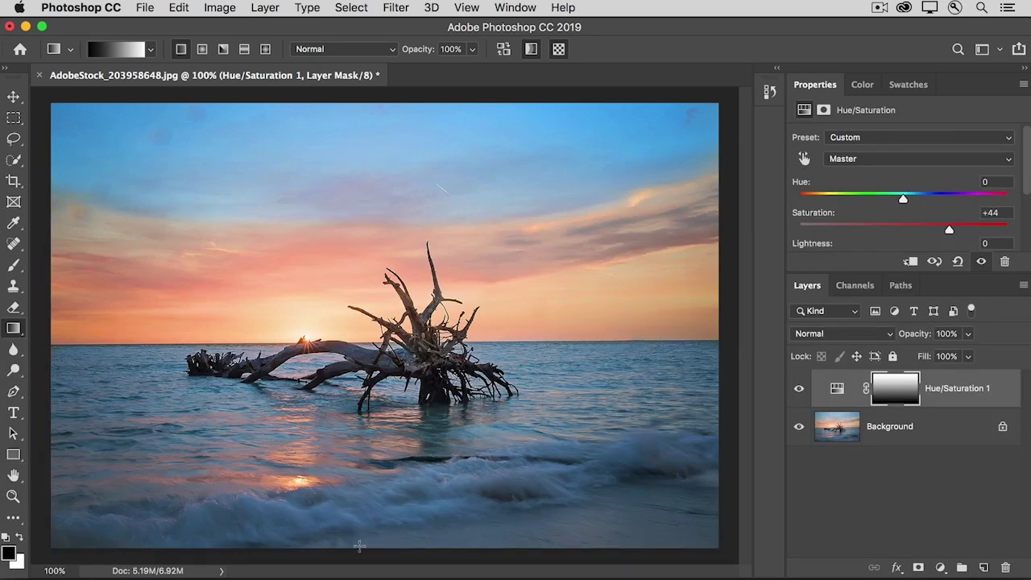
Redraw the mask gradient from the photo's bottom edge up to just above the horizon, and inspect the mask on its own.
drag(363, 549, 366, 314)
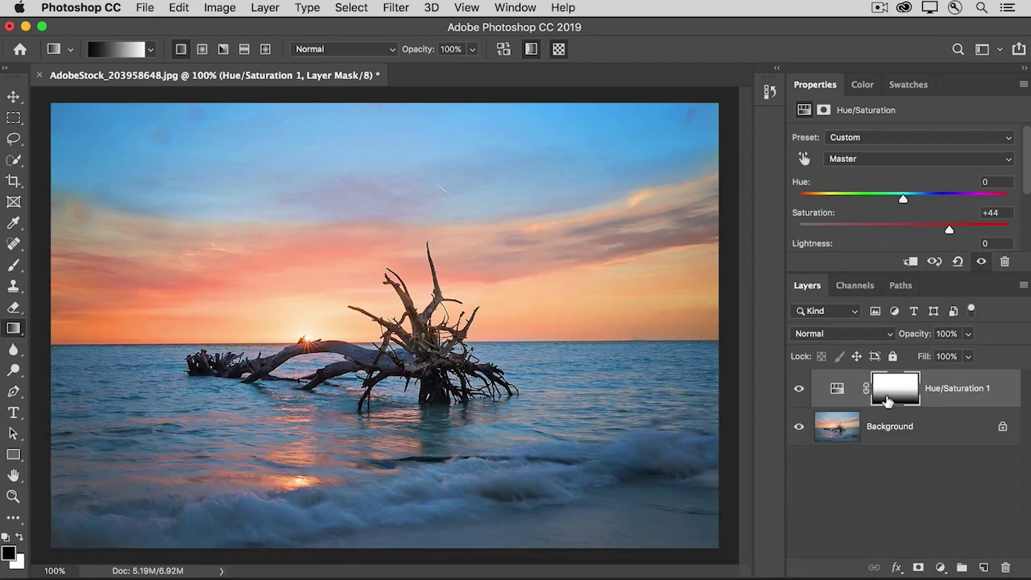
alt+click(886, 396)
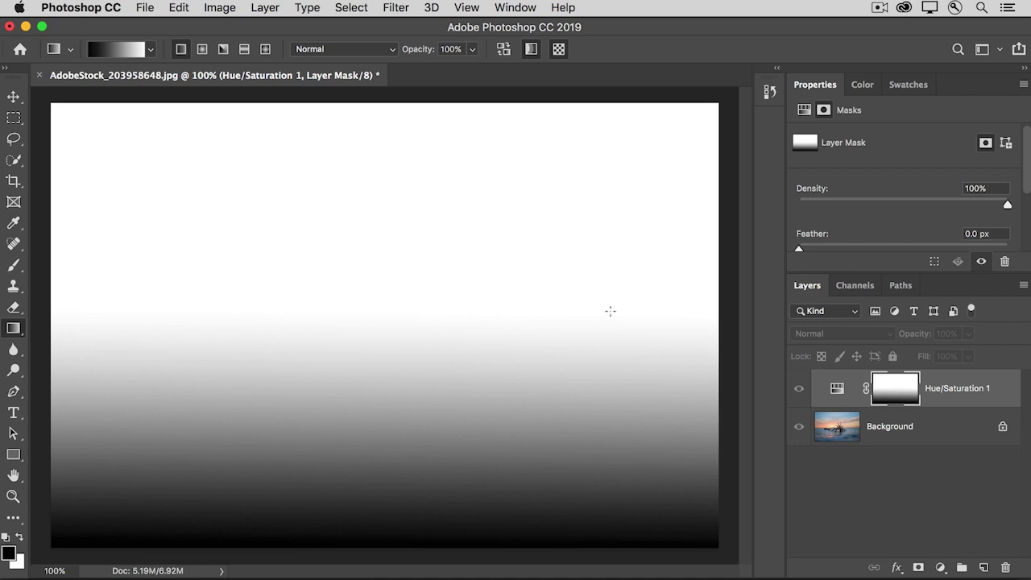
alt+click(886, 398)
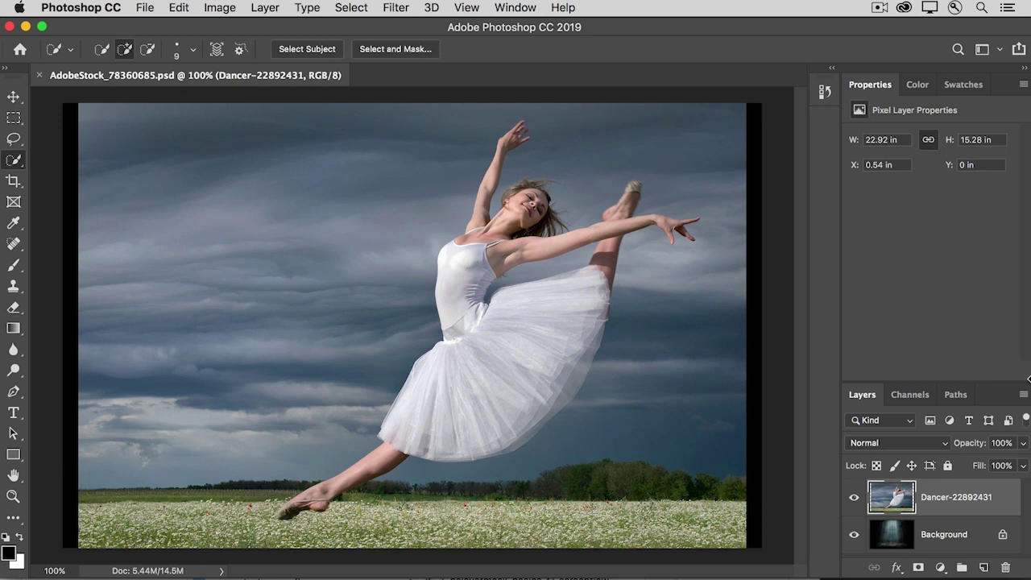
Mask the ballerina layer from a selection around her to reveal the dark stage, and lower the mask's density to 88%.
click(852, 500)
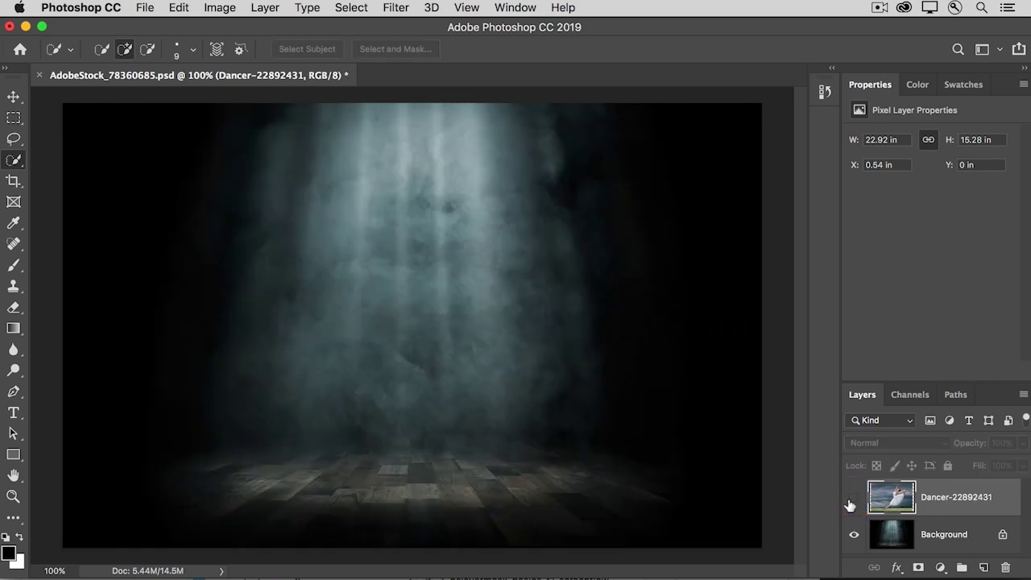
click(851, 501)
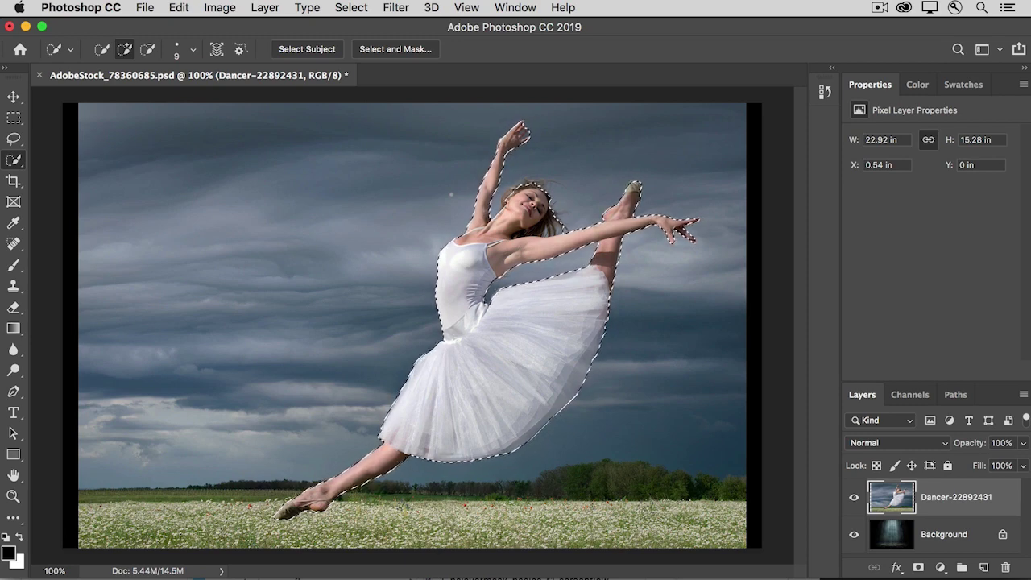
click(918, 568)
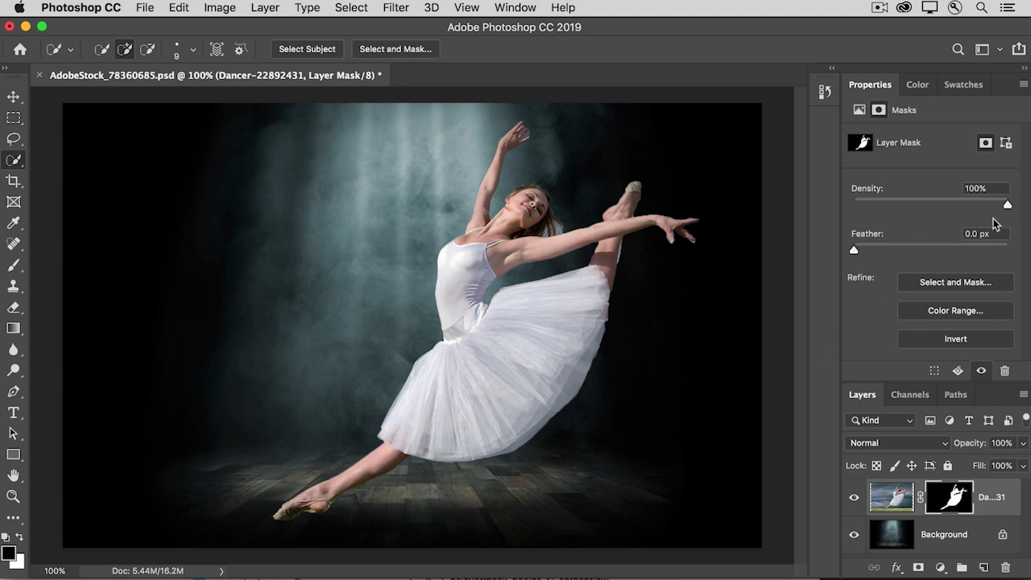
drag(1009, 208, 988, 208)
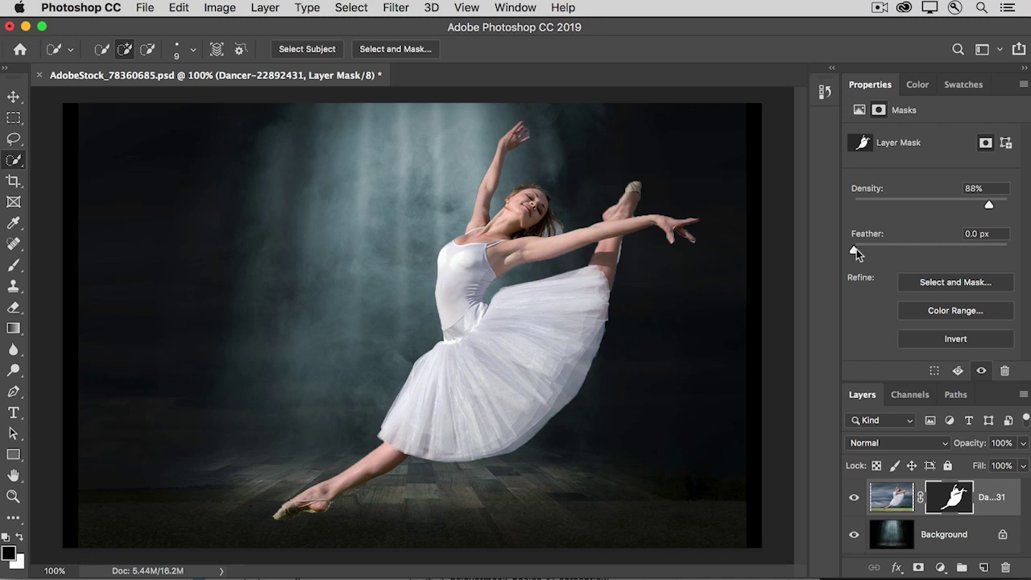
mouse_move(854, 251)
mouse_down()
mouse_move(872, 252)
mouse_move(854, 250)
mouse_up()
Refine the ballerina's mask in Select and Mask with the size 50 Refine Edge Brush around her hair, tutu edge and front foot.
click(956, 282)
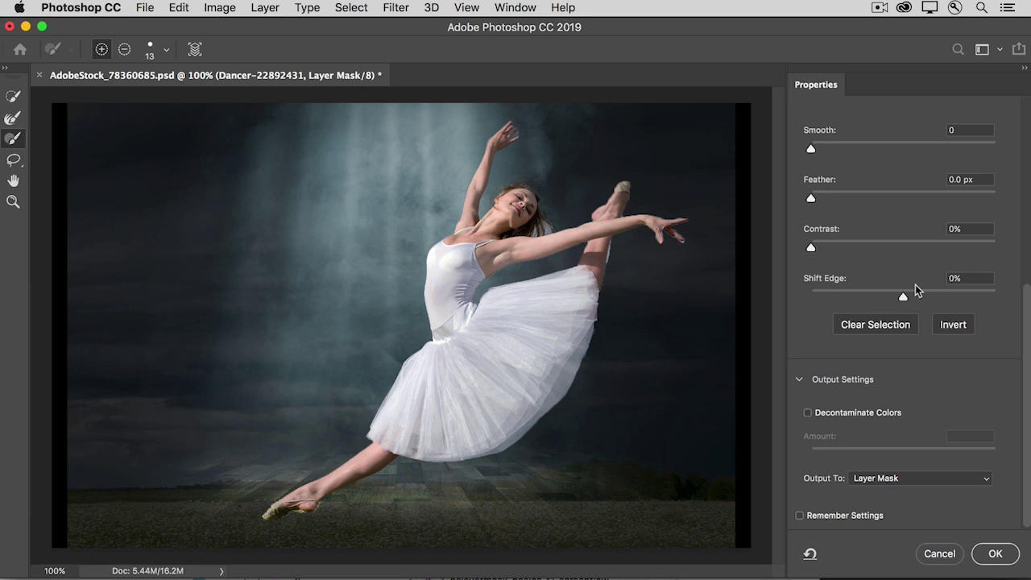
click(17, 121)
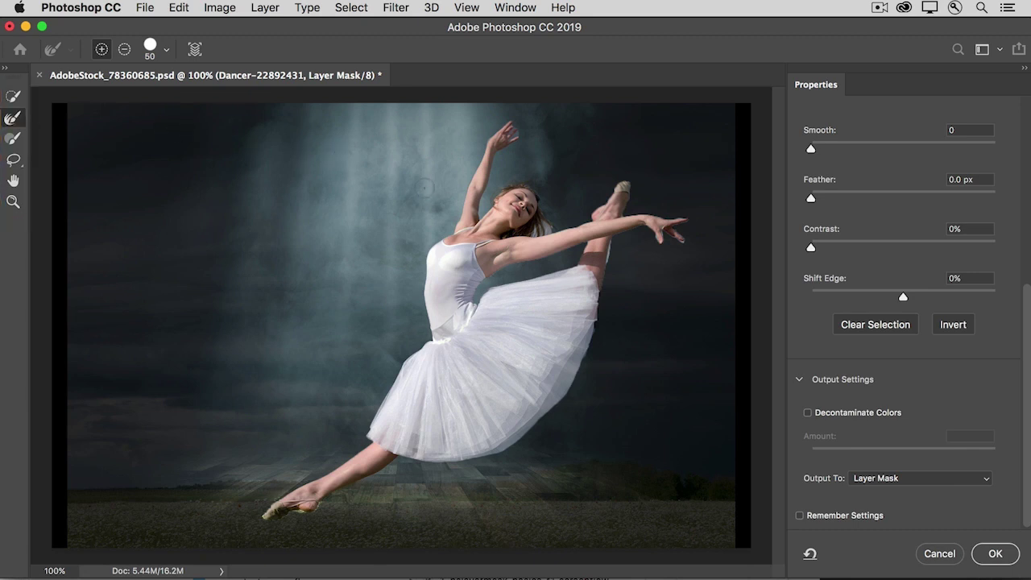
mouse_move(530, 226)
mouse_down()
mouse_move(549, 225)
mouse_move(532, 228)
mouse_move(546, 226)
mouse_move(546, 190)
mouse_move(503, 181)
mouse_up()
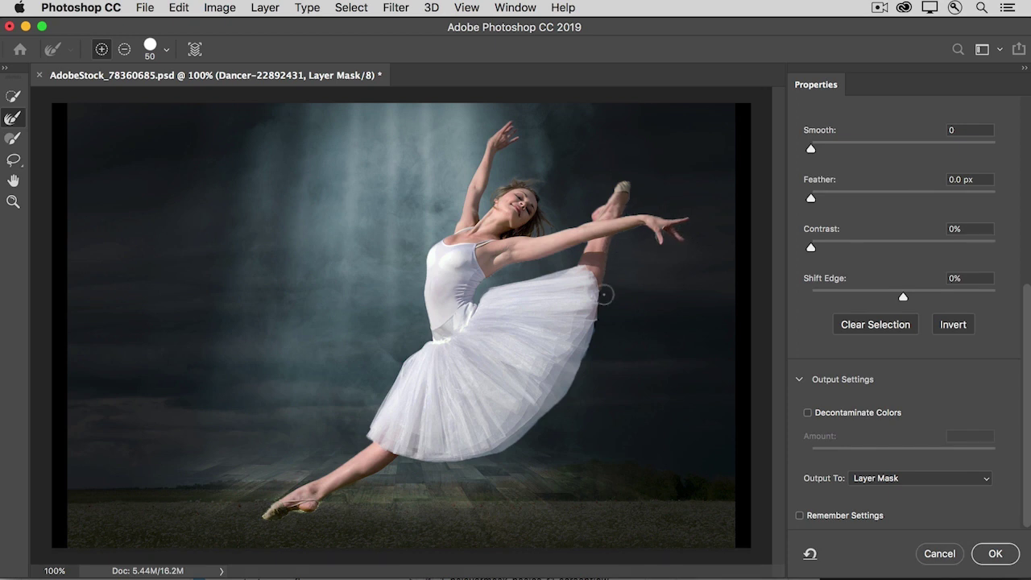
mouse_move(605, 295)
mouse_down()
mouse_move(522, 433)
mouse_move(426, 364)
mouse_move(465, 279)
mouse_up()
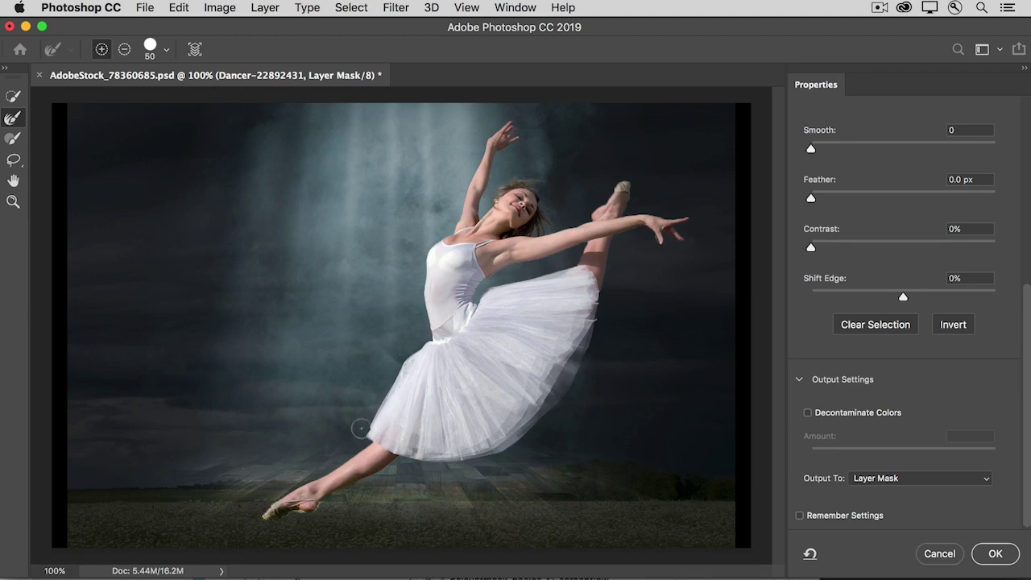
mouse_move(286, 492)
mouse_down()
mouse_move(249, 511)
mouse_move(277, 491)
mouse_move(260, 517)
mouse_move(295, 514)
mouse_up()
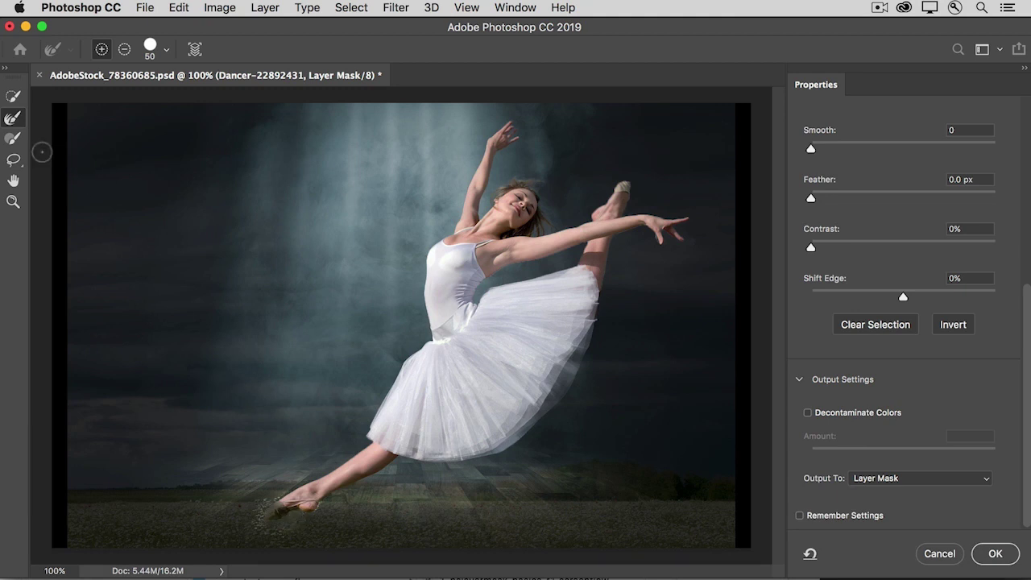
Paint the ballerina's front foot back into the mask with the size 13 Brush tool, and return to the Refine Edge Brush.
click(13, 139)
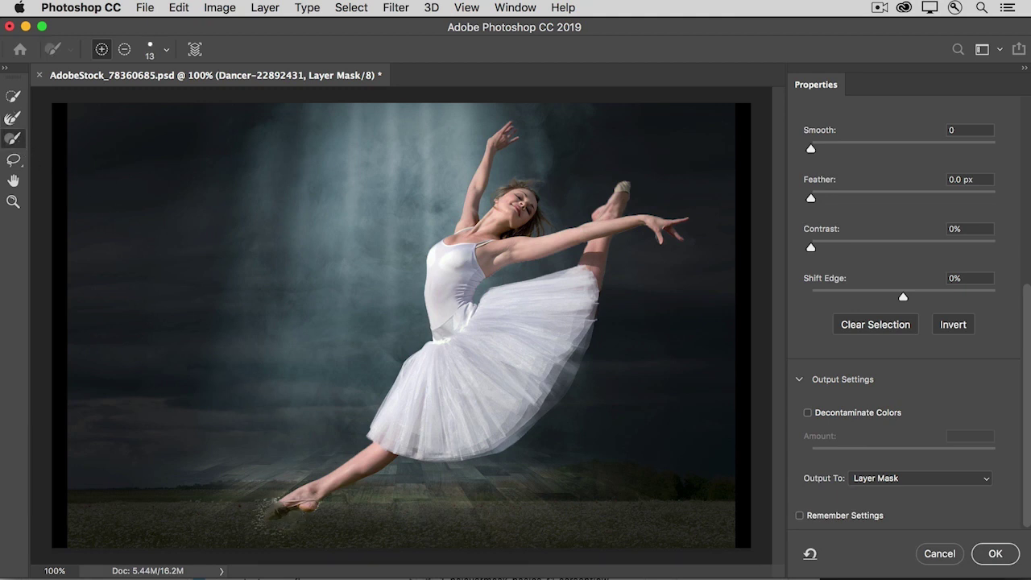
mouse_move(273, 502)
mouse_down()
mouse_move(269, 511)
mouse_move(292, 510)
mouse_up()
key(r)
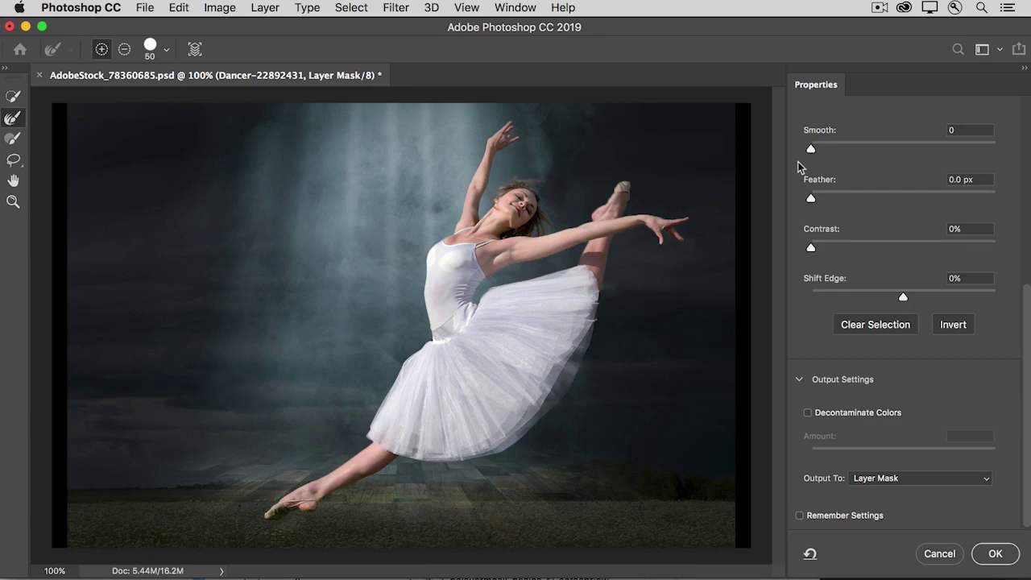
Set the mask's global refinements to Smooth 5, Feather 0.0 px, Contrast 5% and Shift Edge -12%.
drag(812, 152, 821, 153)
drag(811, 202, 814, 202)
drag(814, 202, 803, 206)
drag(811, 248, 820, 250)
drag(902, 299, 892, 300)
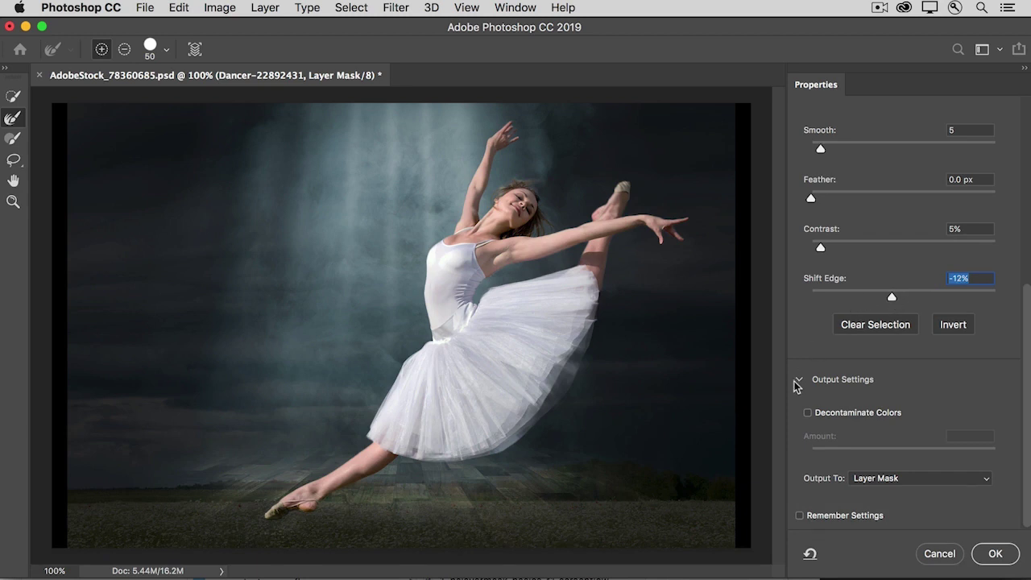
Output the refined selection to the Layer Mask and apply the Select and Mask changes.
click(989, 484)
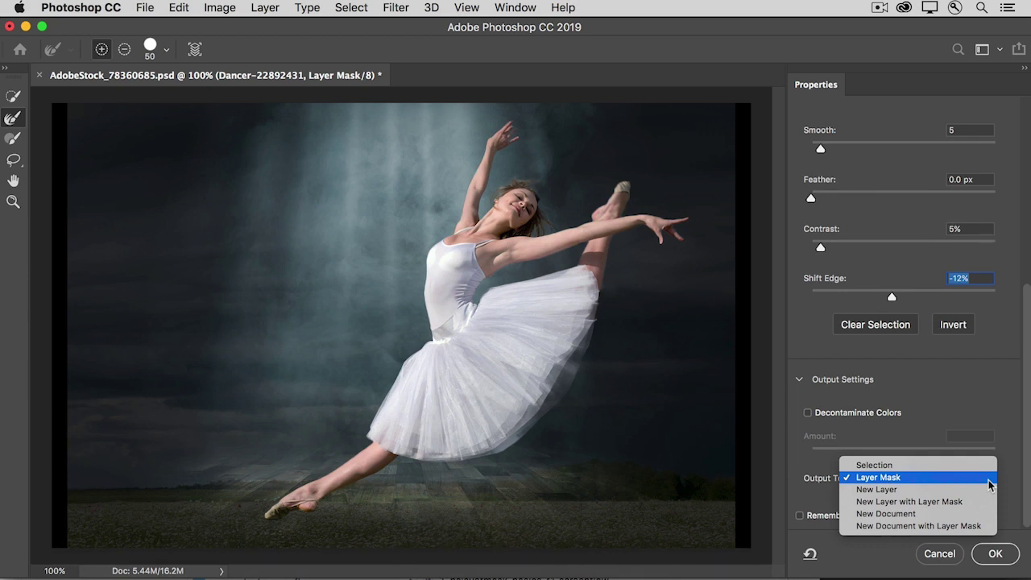
click(989, 478)
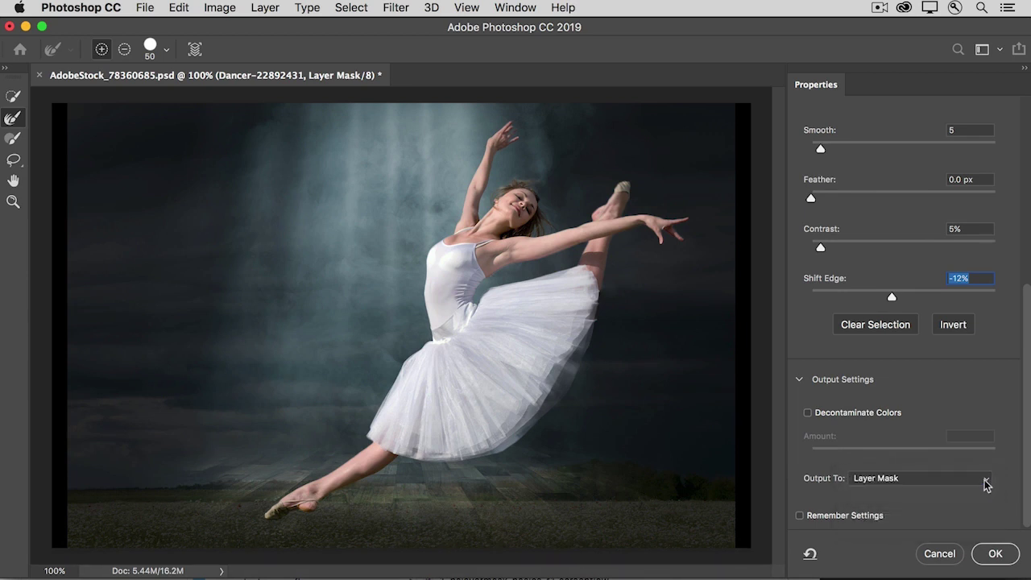
click(983, 555)
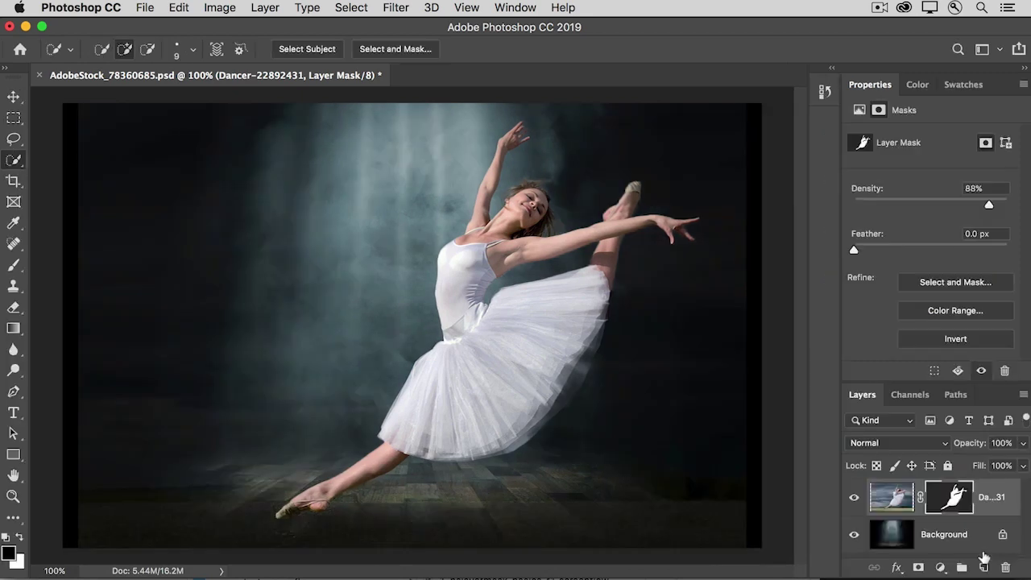